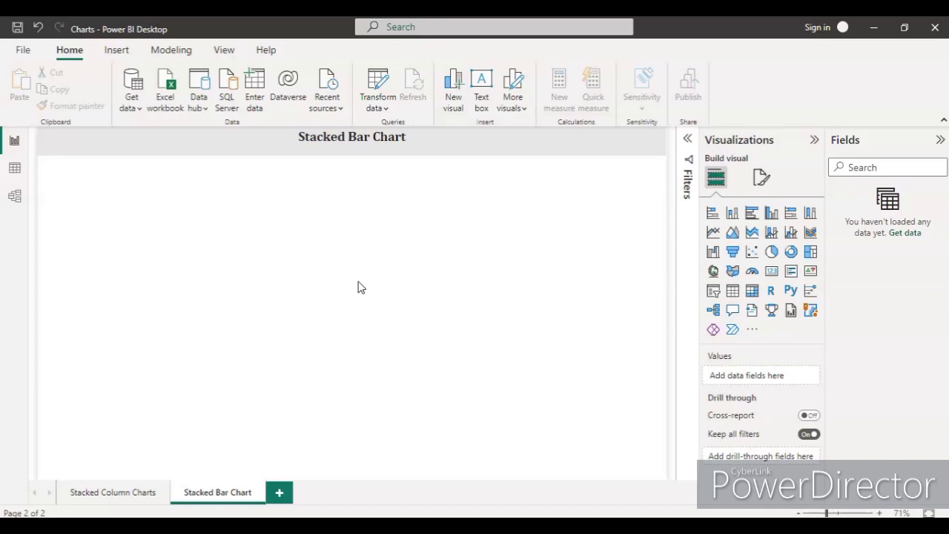
- Import the Orders sheet from the global_superstore_2016 Excel workbook and load it
click(345, 261)
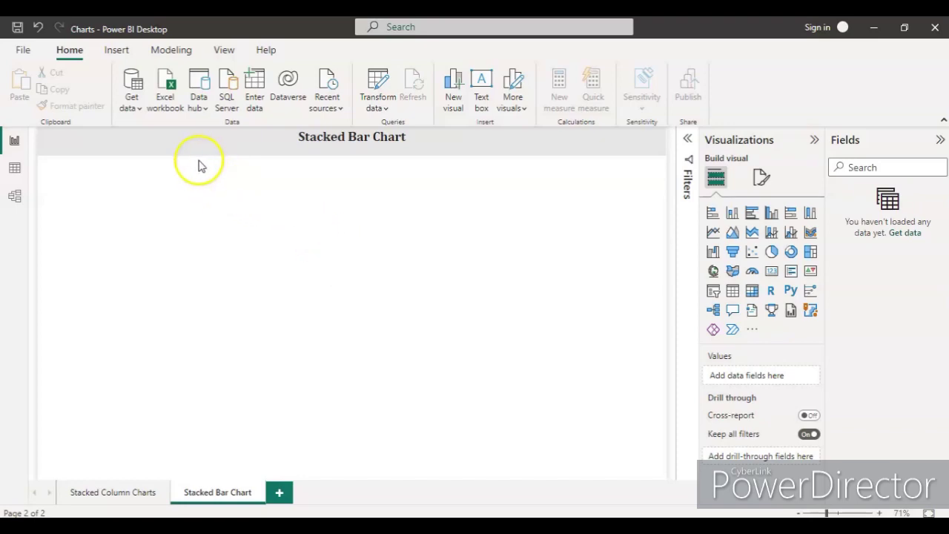
click(167, 94)
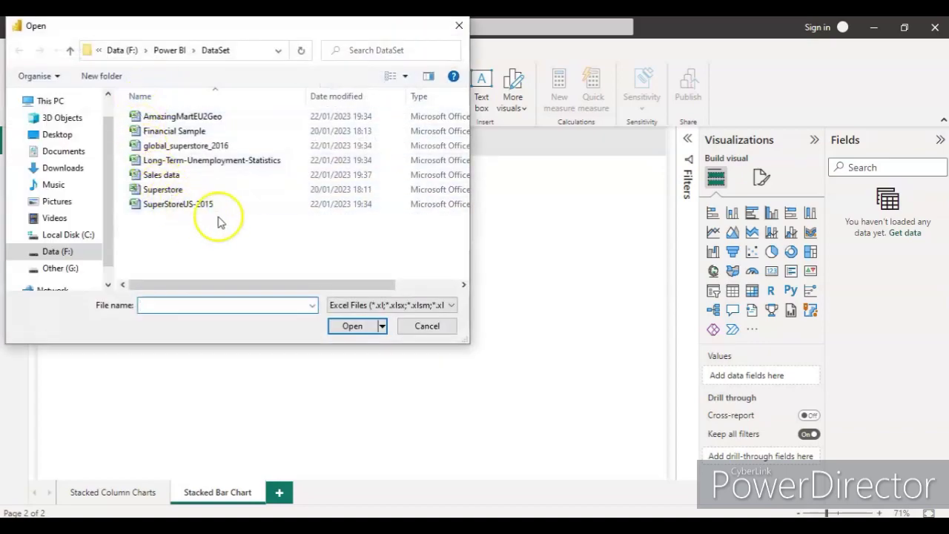
click(190, 148)
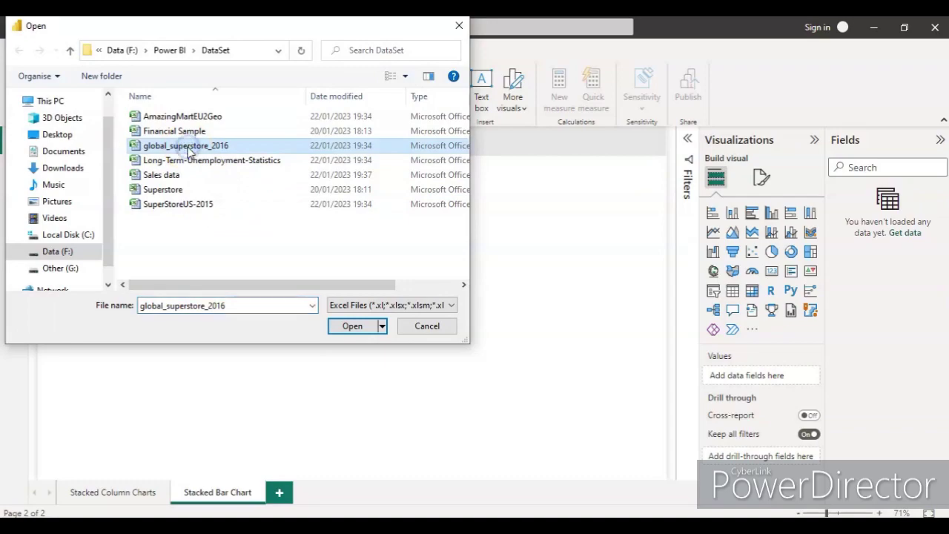
click(348, 328)
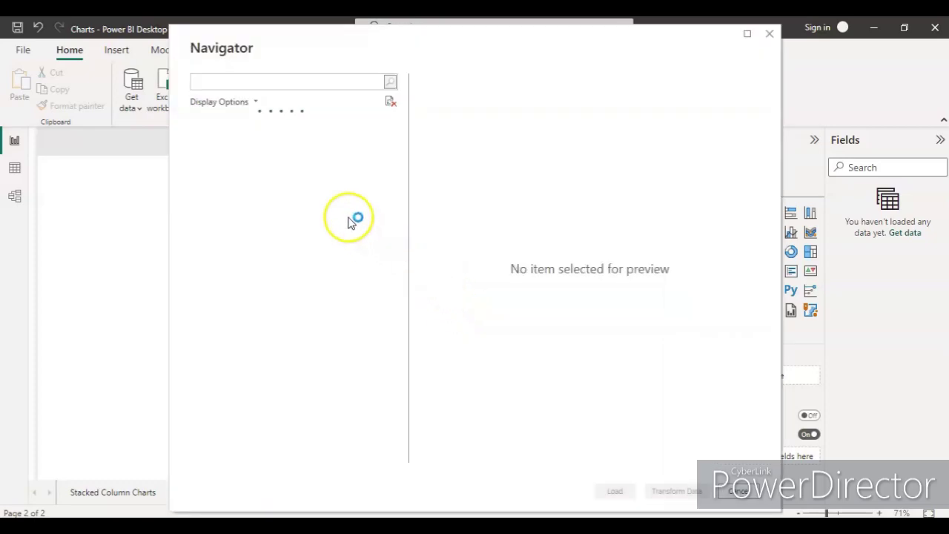
click(322, 197)
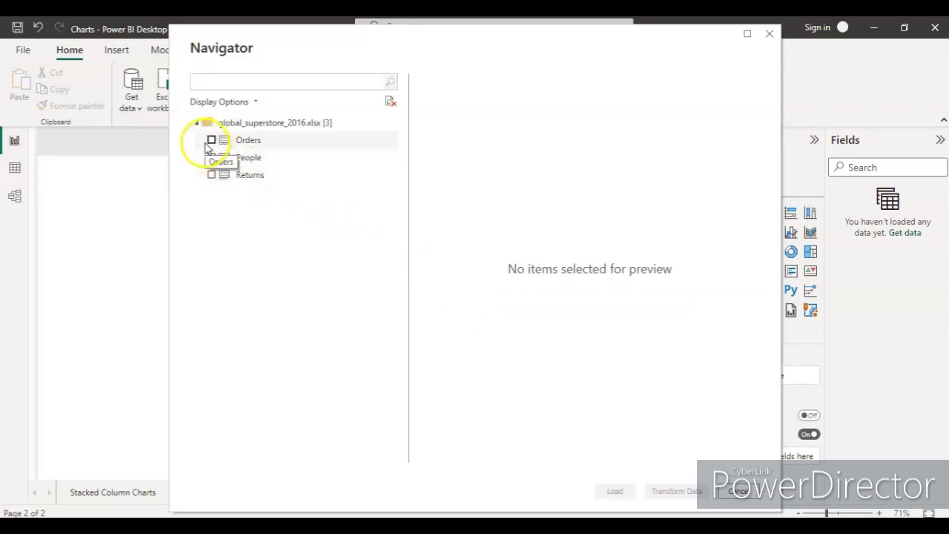
click(211, 141)
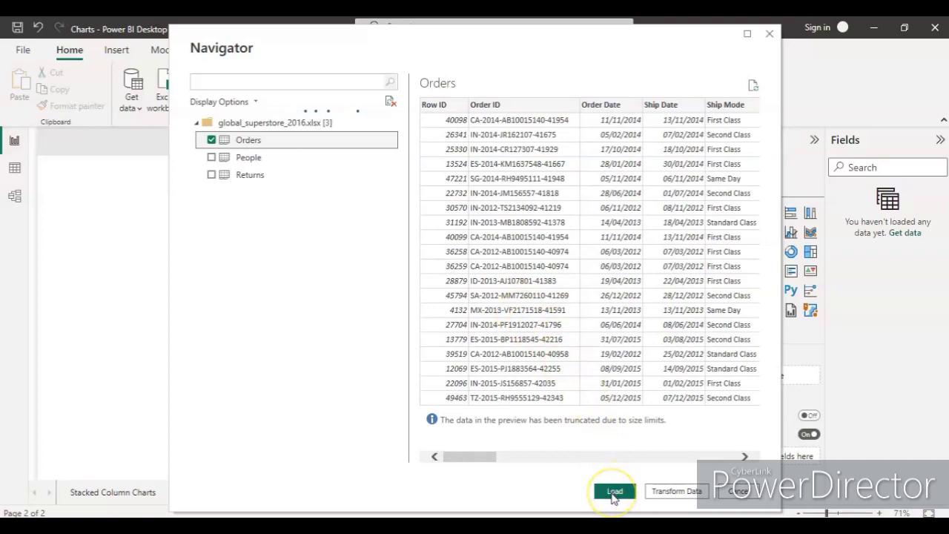
click(613, 494)
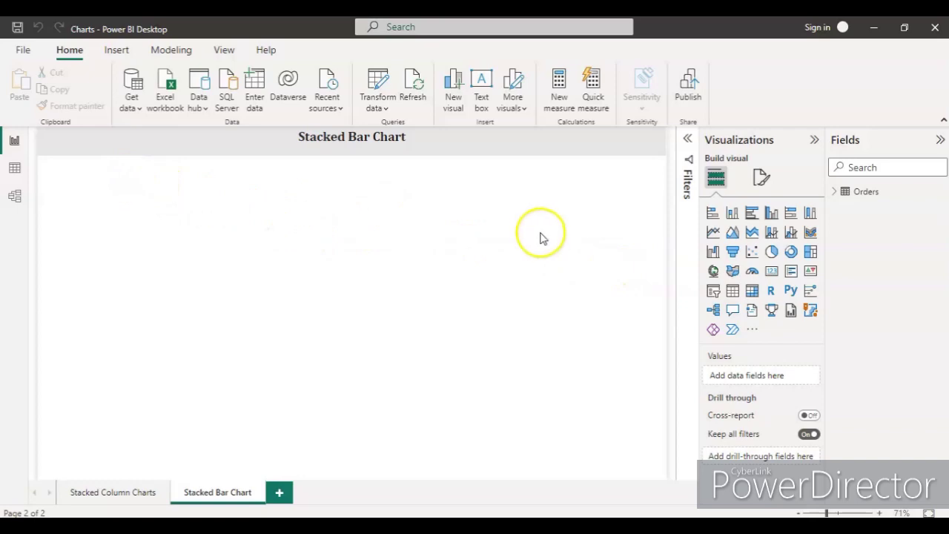
- Expand the Orders table in the Fields pane to show its columns
click(836, 194)
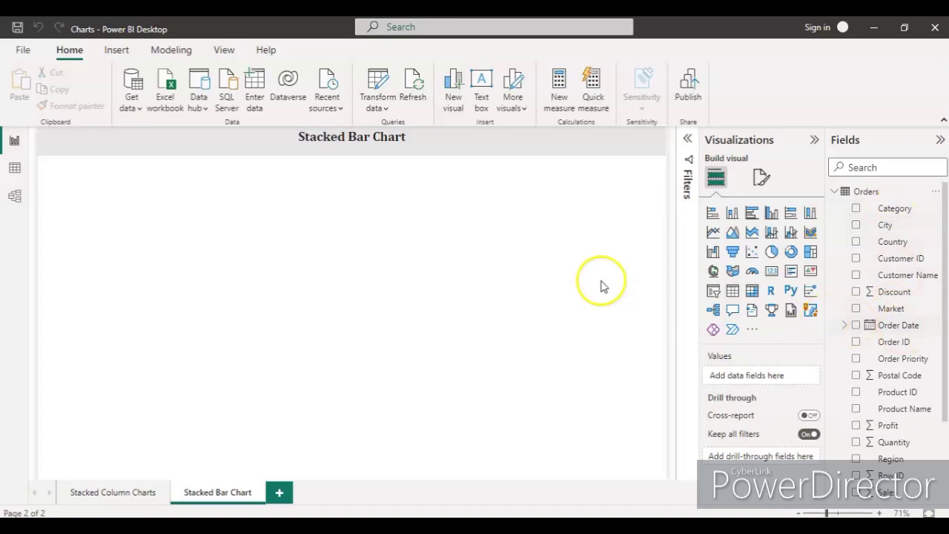
click(15, 171)
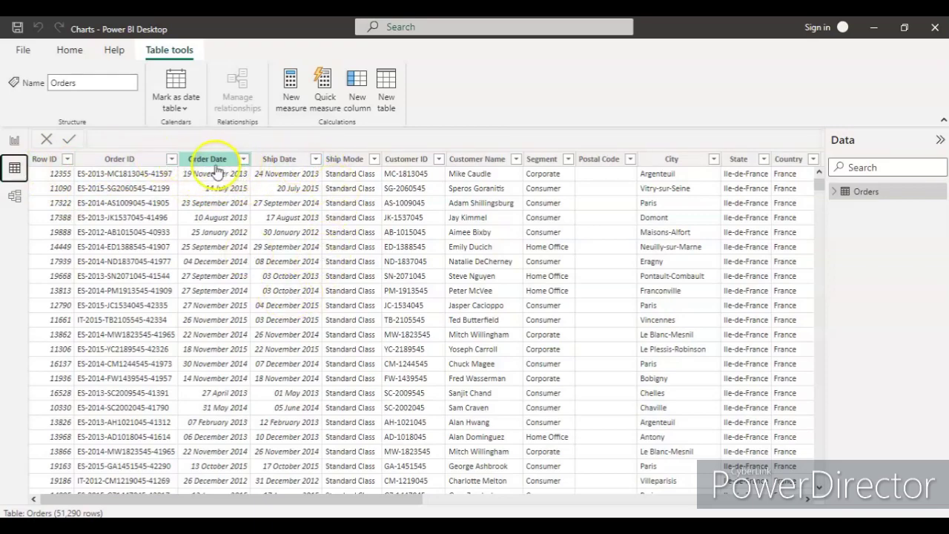
drag(387, 502, 464, 509)
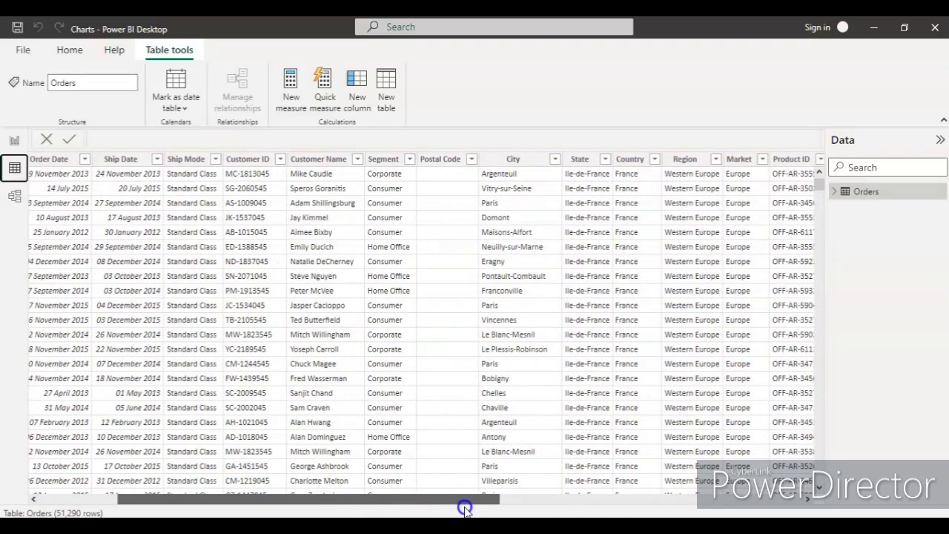
click(409, 160)
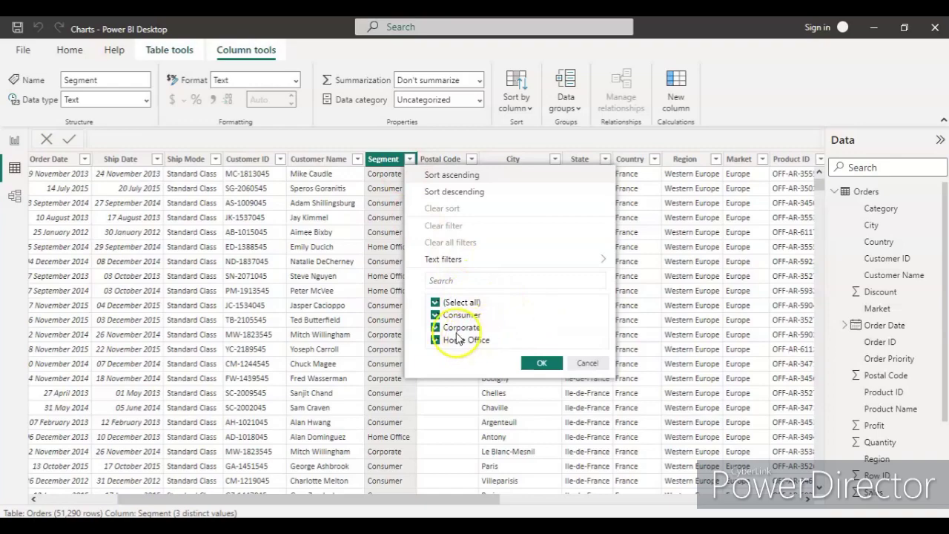
click(585, 364)
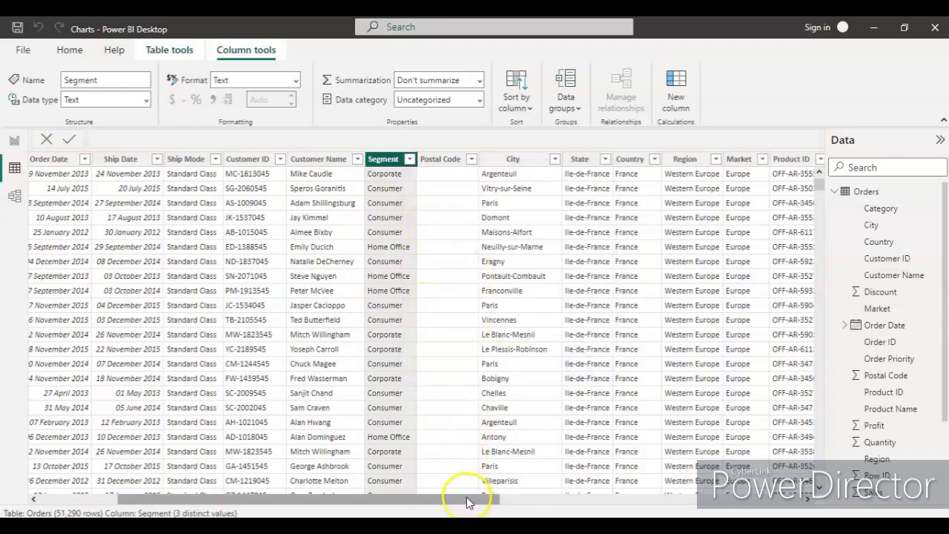
drag(468, 501, 751, 510)
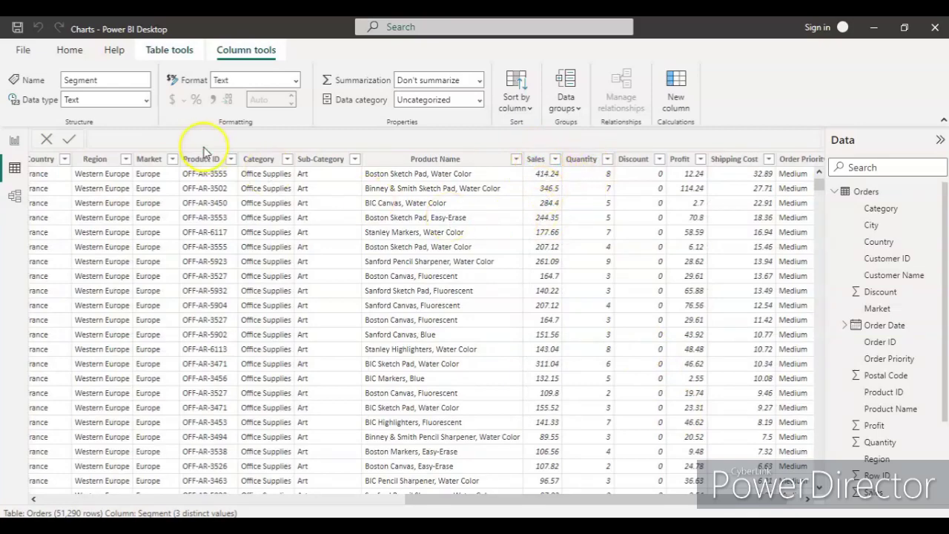
click(12, 140)
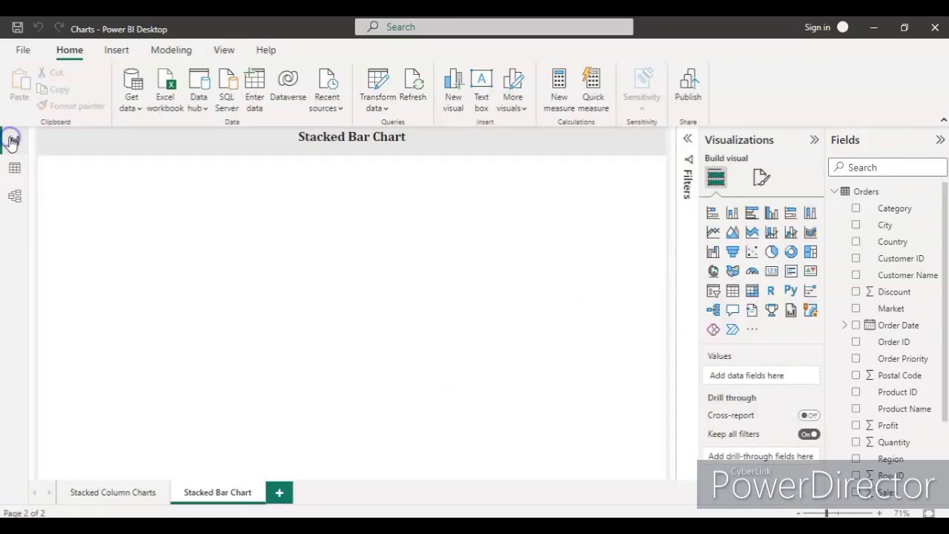
- Add a stacked bar chart and resize it into a wide, centred band on the page
click(712, 214)
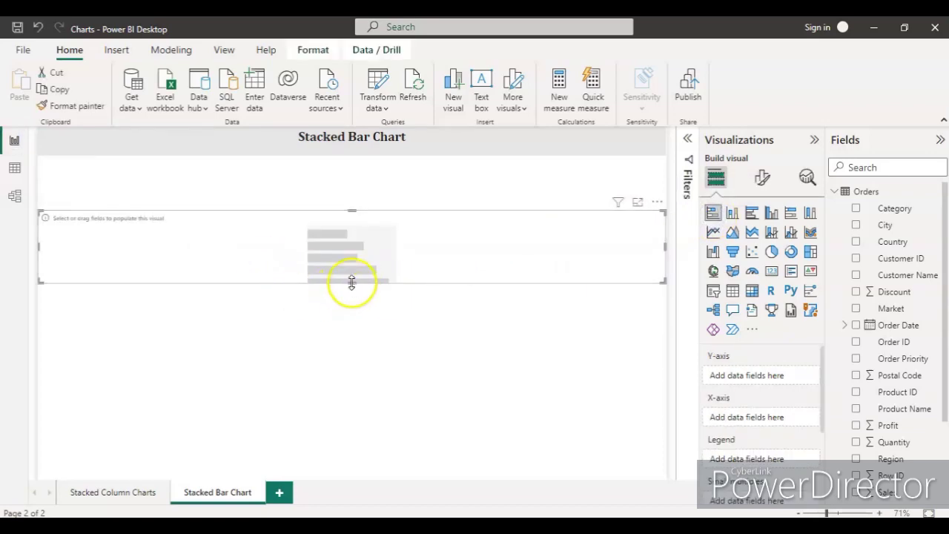
drag(351, 282, 364, 366)
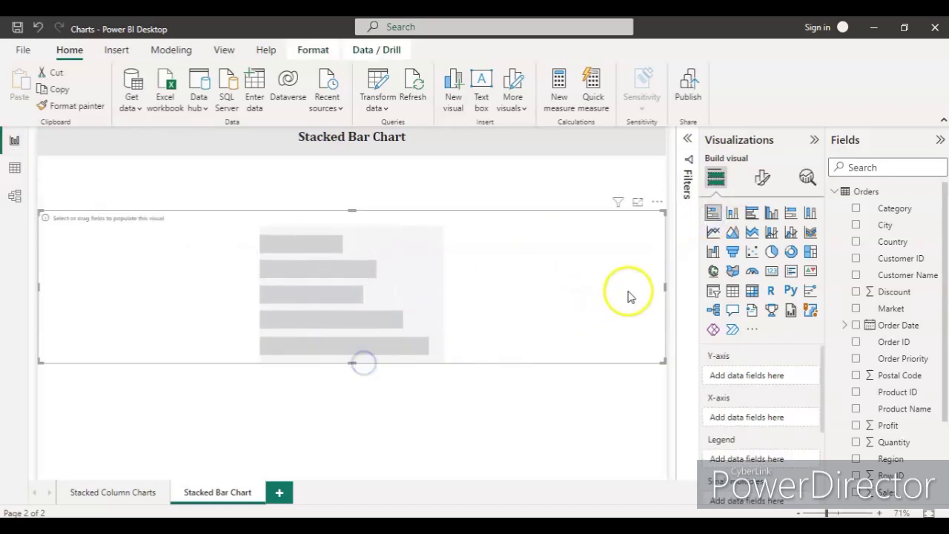
drag(665, 284, 556, 291)
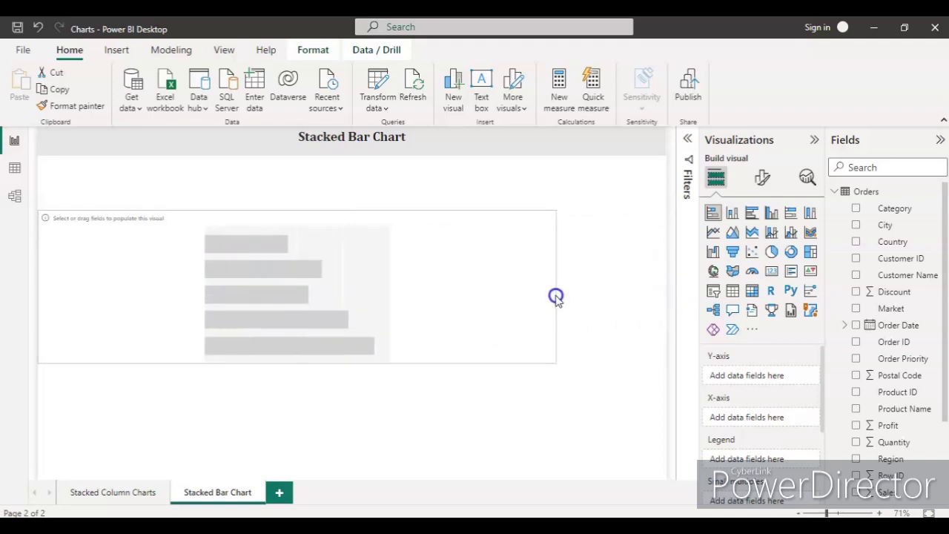
drag(467, 275, 512, 276)
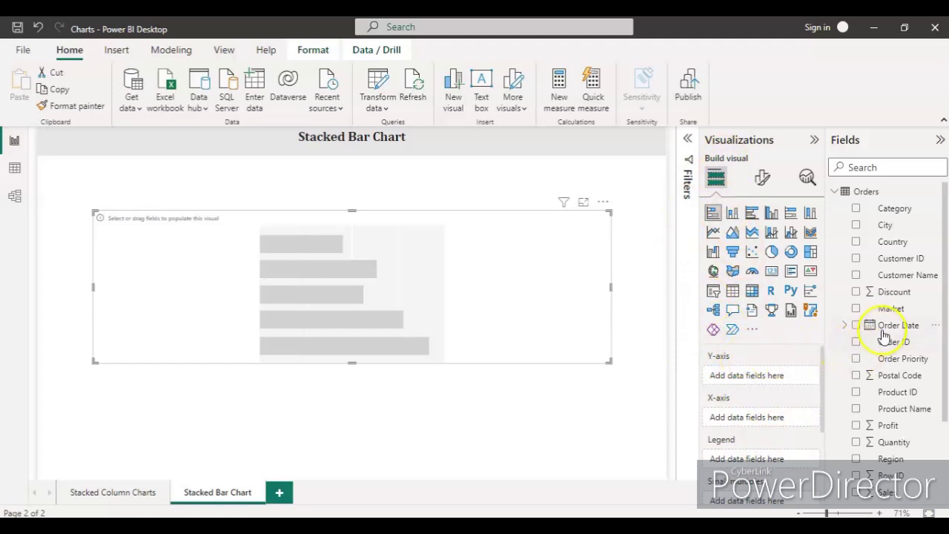
- Put Order Date on the Y-axis and Sales on the X-axis to plot Sum of Sales by Year
drag(888, 332, 768, 379)
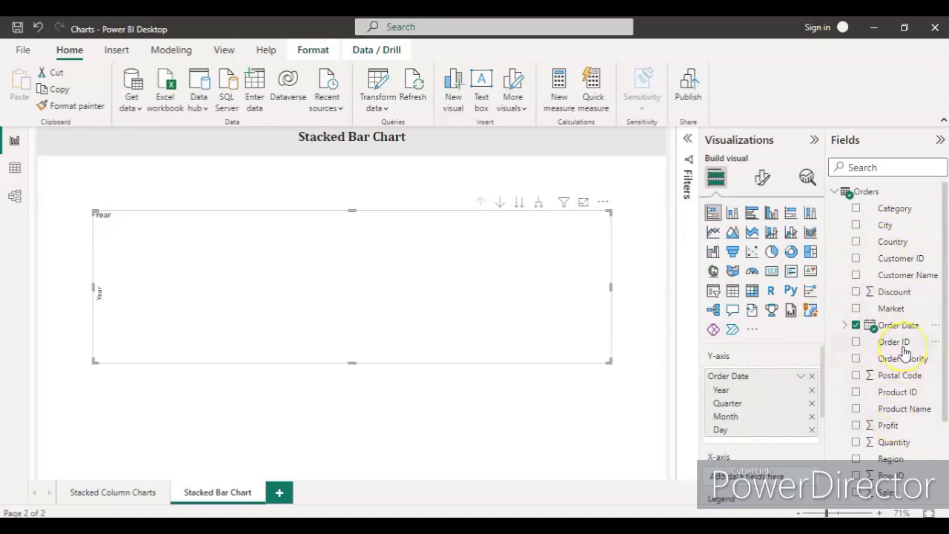
scroll(892, 385, down, 3)
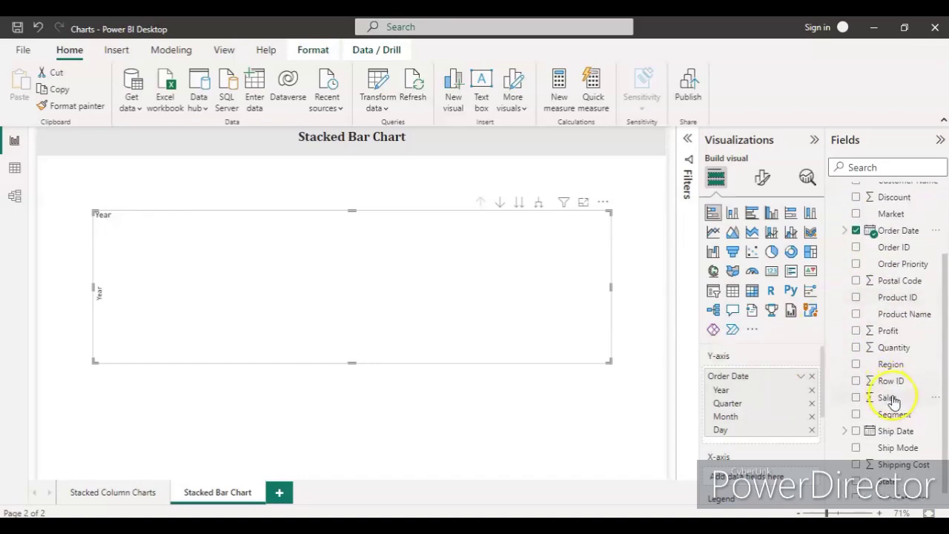
drag(890, 398, 768, 472)
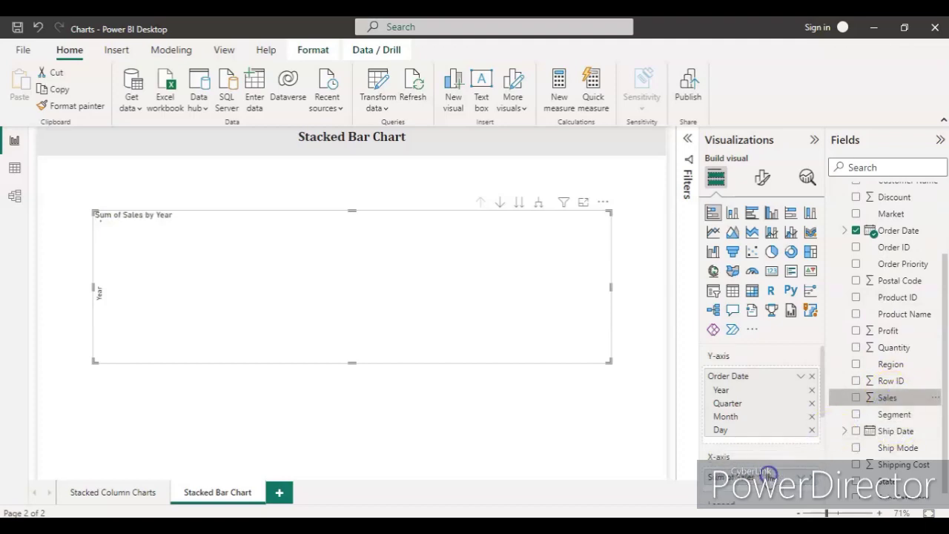
scroll(897, 347, up, 3)
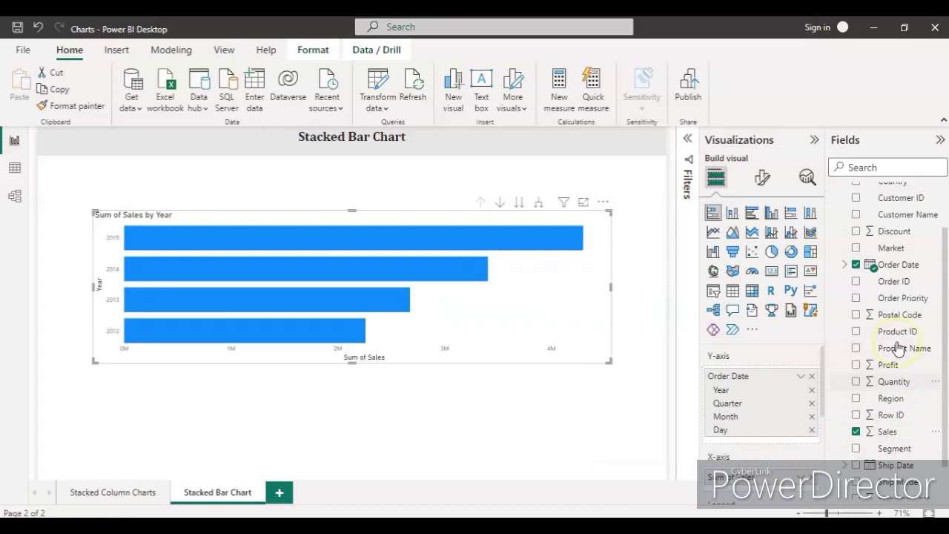
drag(897, 345, 891, 343)
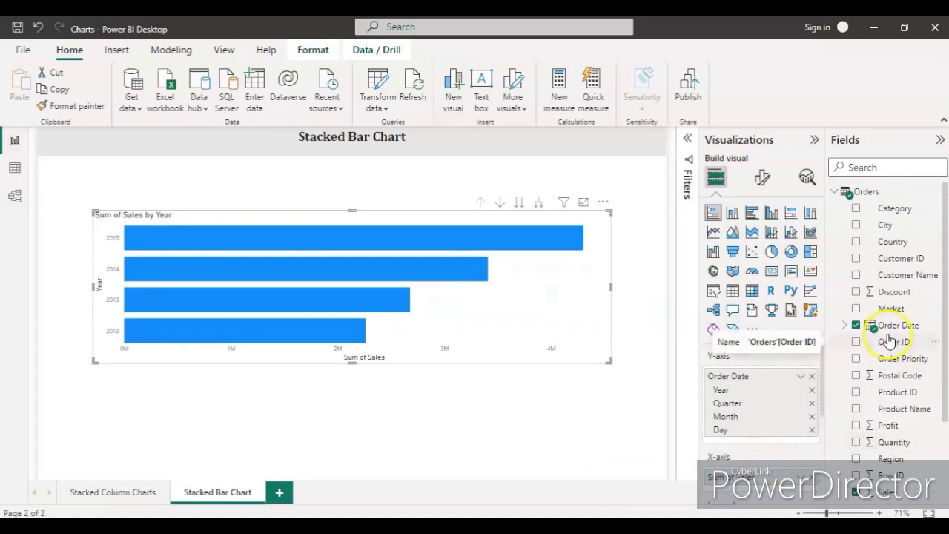
scroll(889, 316, down, 3)
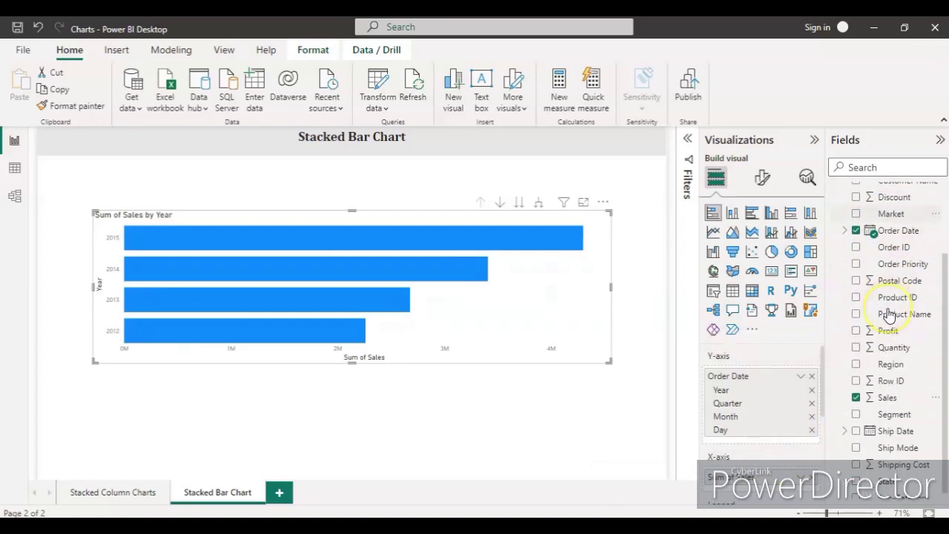
scroll(890, 315, down, 1)
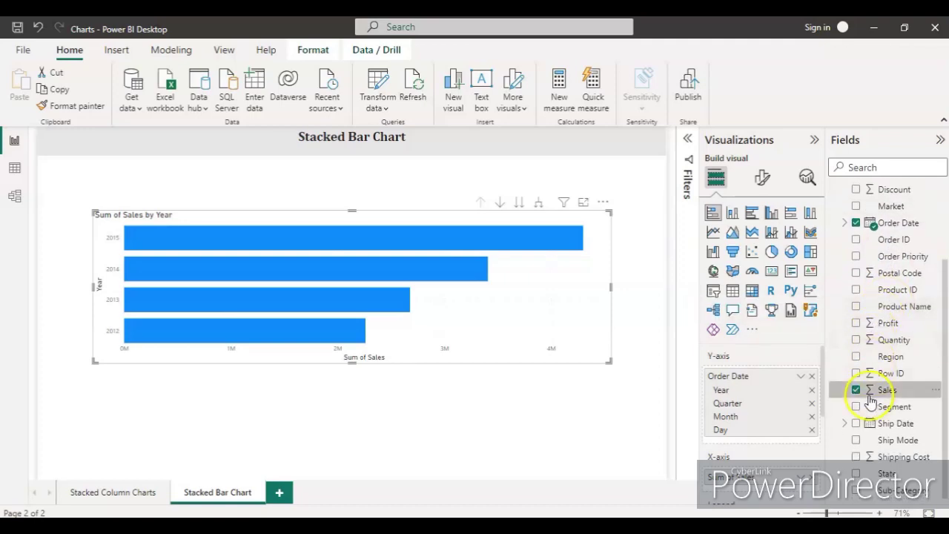
- Add Segment to split each year's bar, then make the chart taller and slightly wider
drag(826, 407, 818, 449)
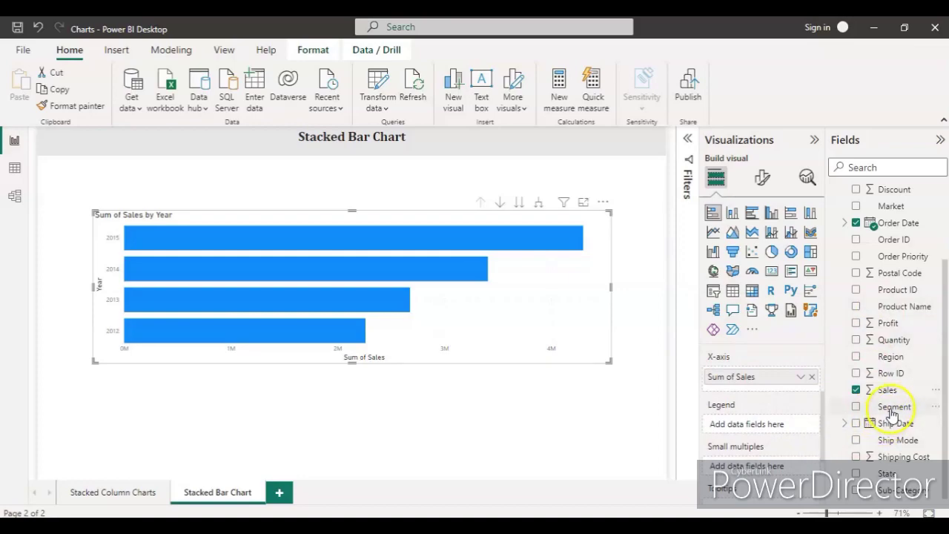
drag(892, 407, 768, 428)
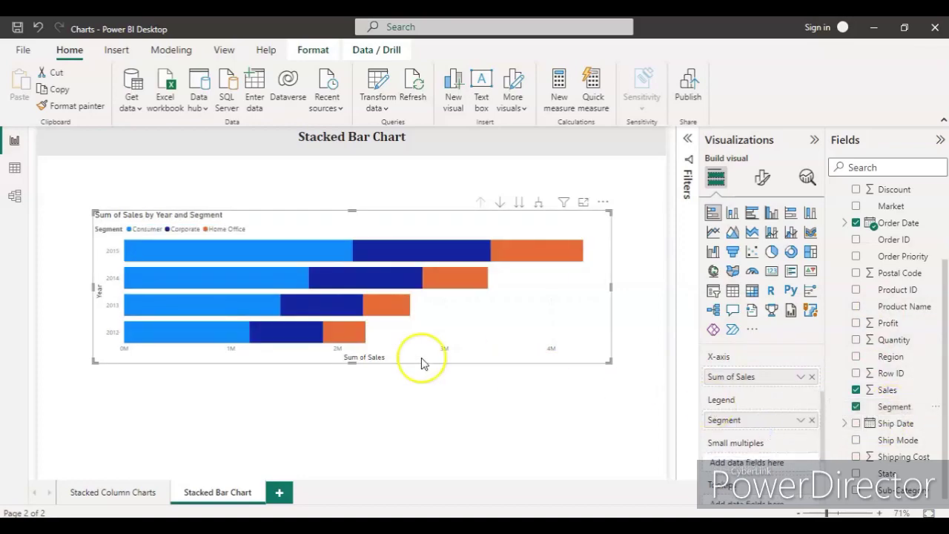
mouse_move(202, 252)
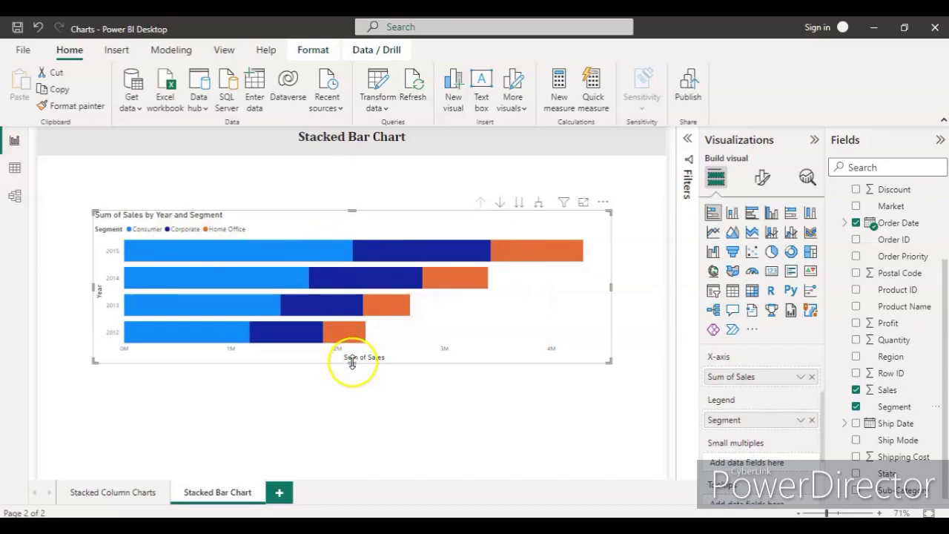
drag(352, 361, 368, 422)
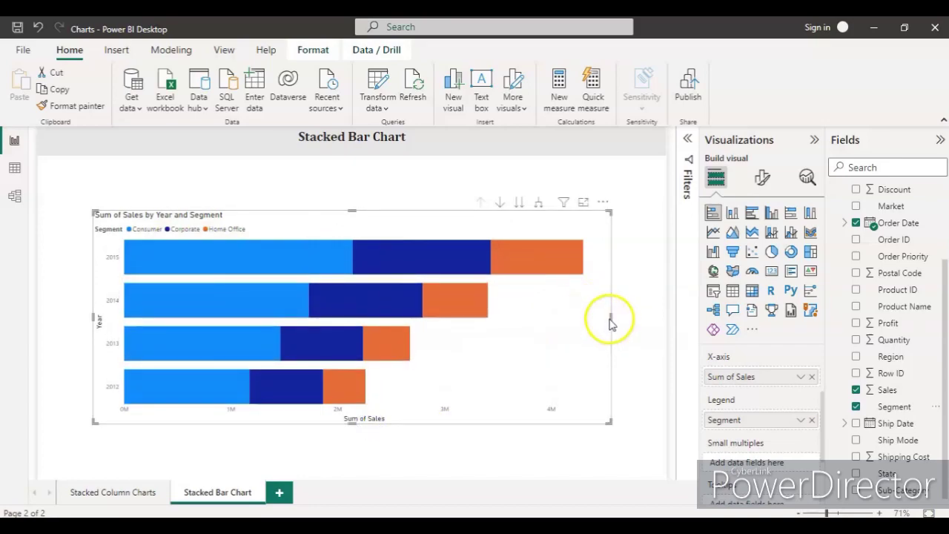
mouse_move(606, 317)
mouse_down()
mouse_move(544, 307)
mouse_move(615, 319)
mouse_up()
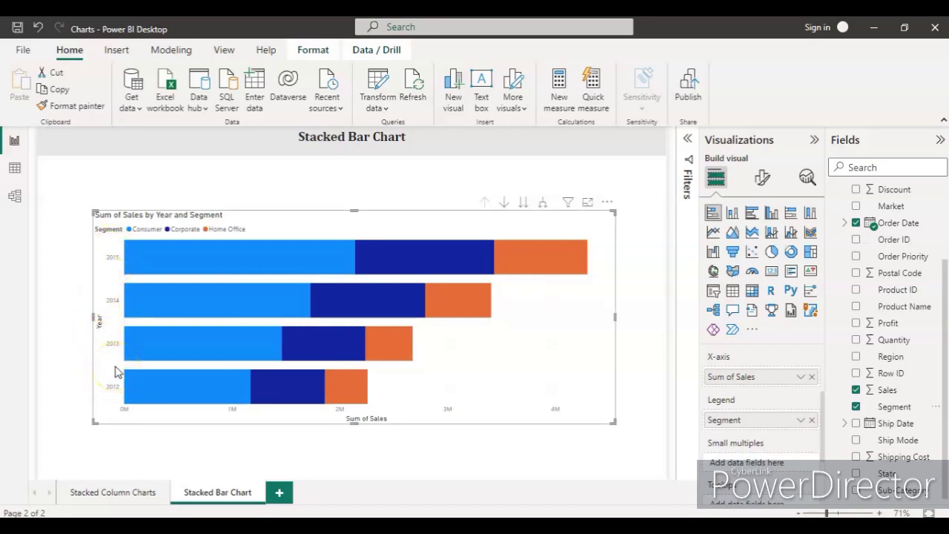
click(505, 203)
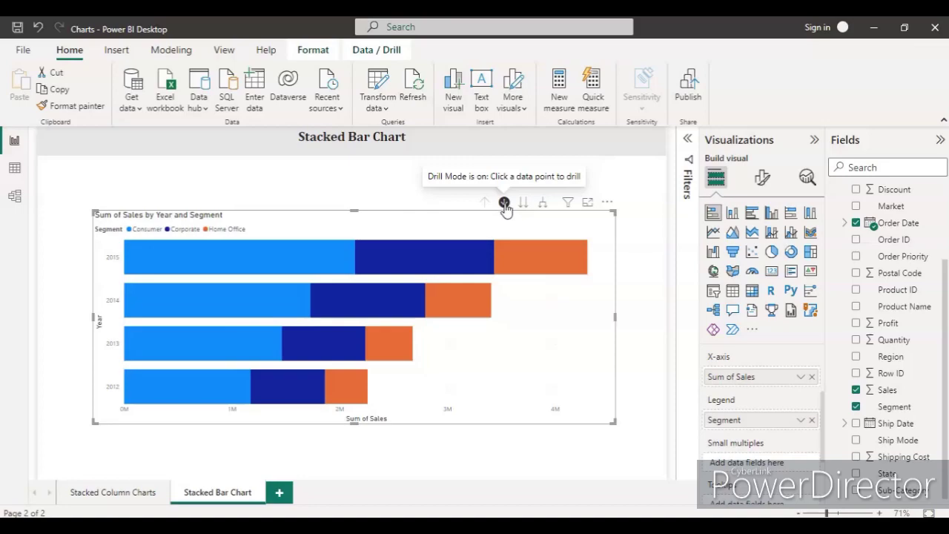
scroll(757, 381, up, 2)
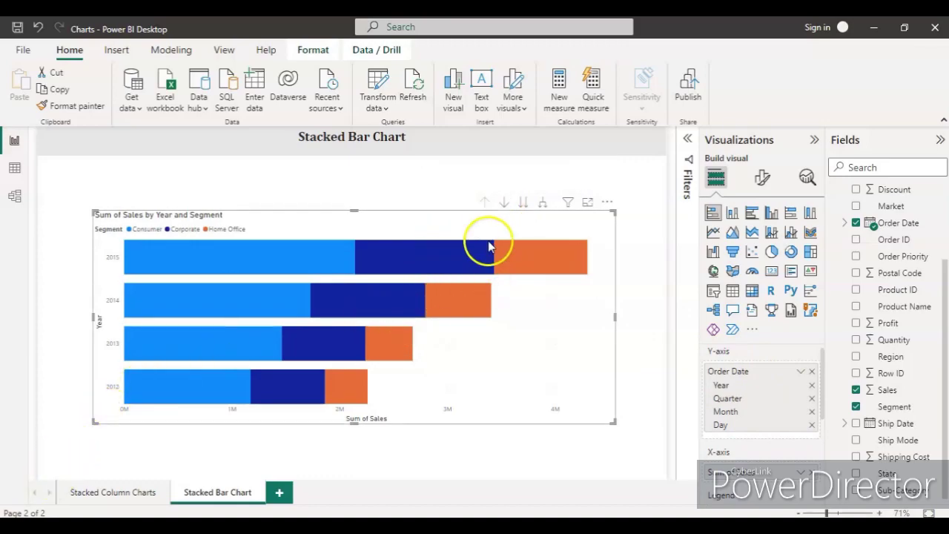
click(504, 205)
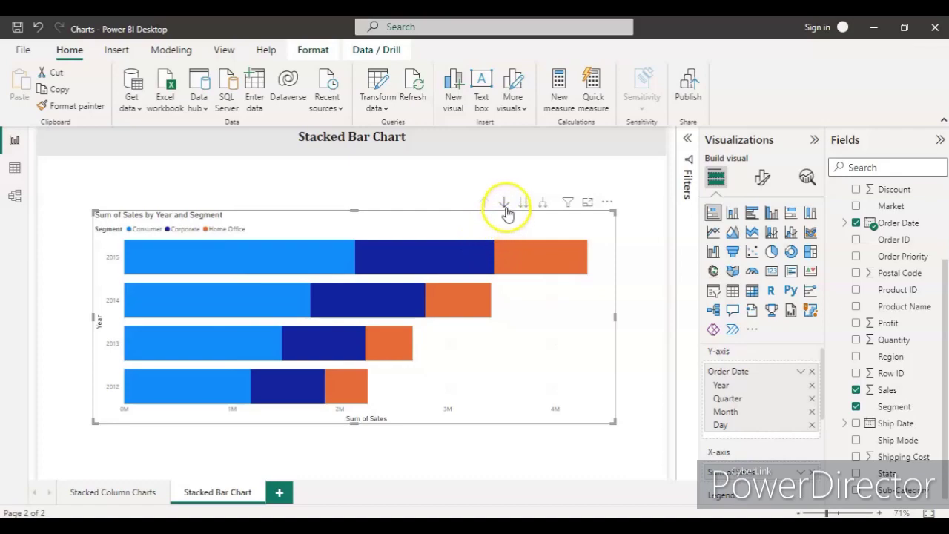
- Set the chart's Y-axis type to Categorical
click(764, 182)
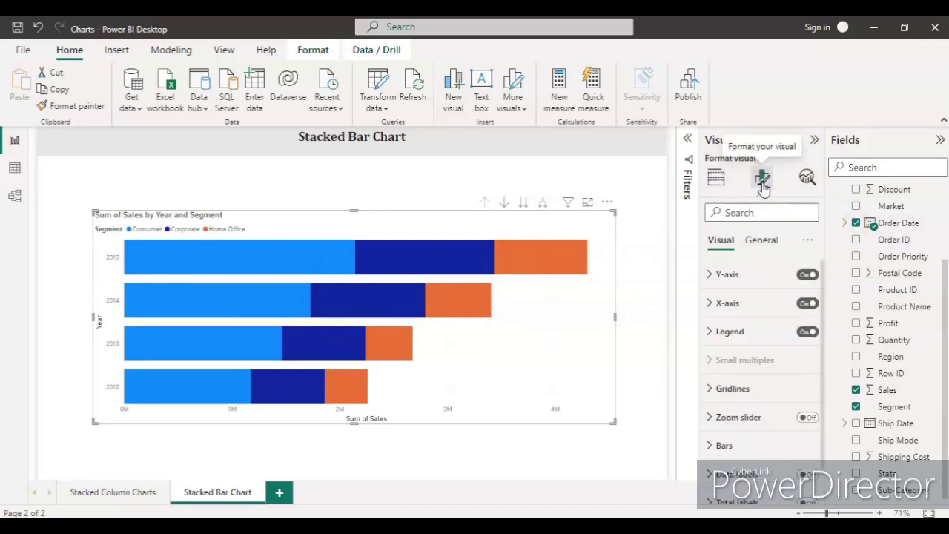
click(711, 278)
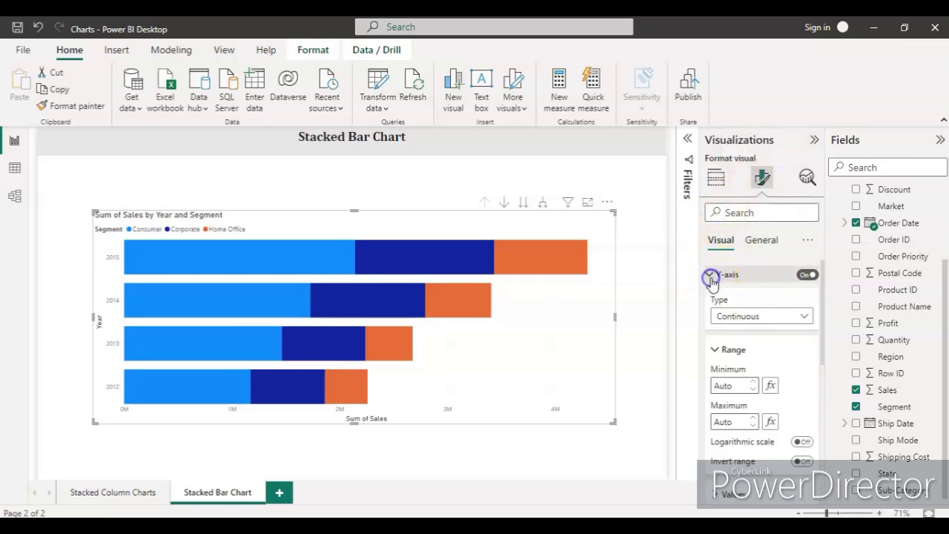
click(788, 319)
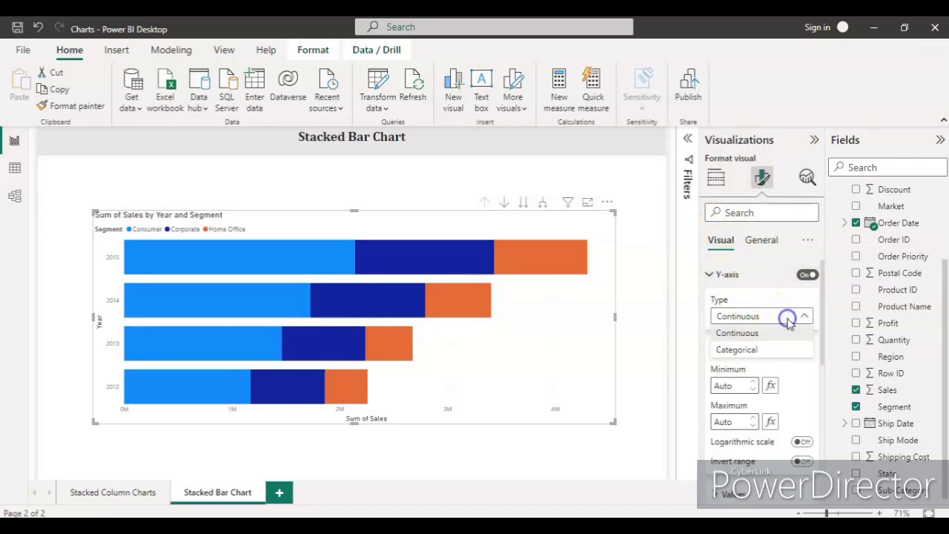
click(757, 351)
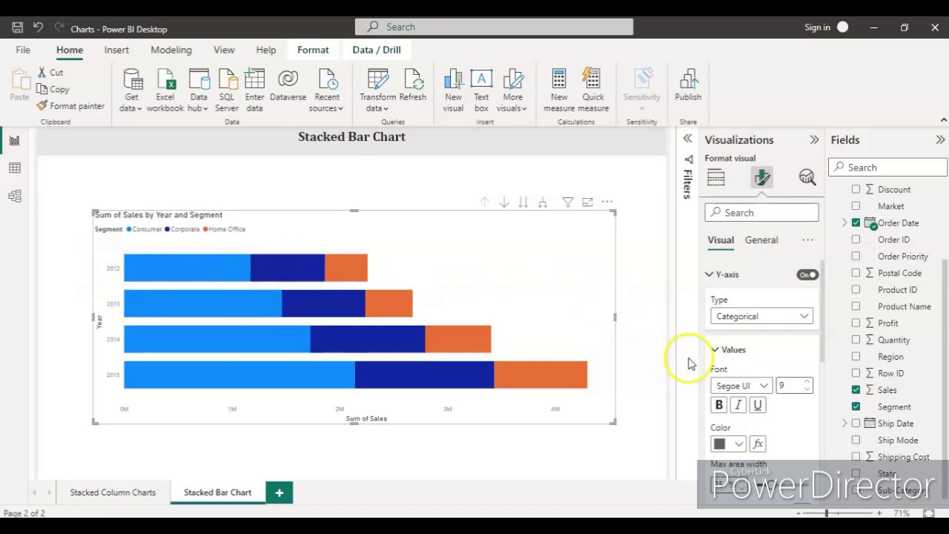
- Format the year labels as Calibri, size 12, in black
click(764, 387)
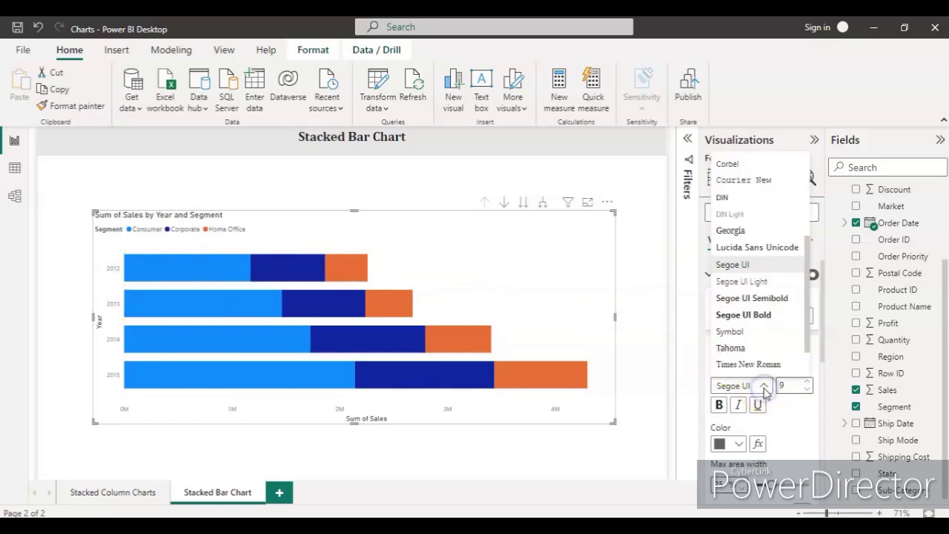
scroll(757, 304, up, 5)
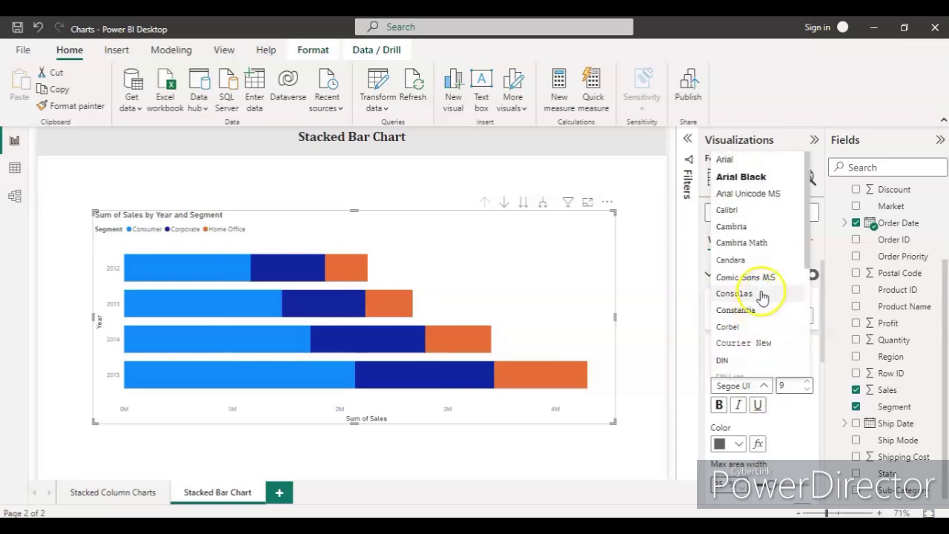
click(741, 211)
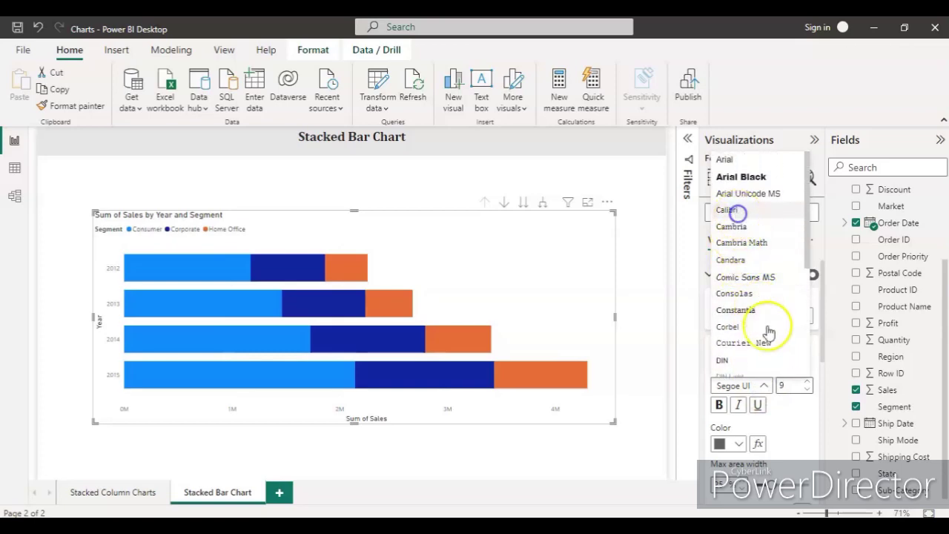
click(808, 381)
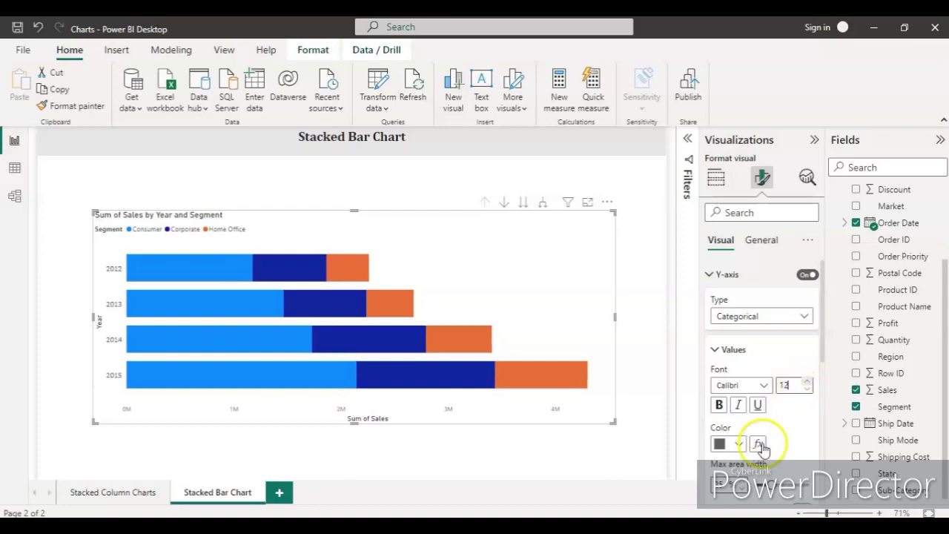
click(738, 444)
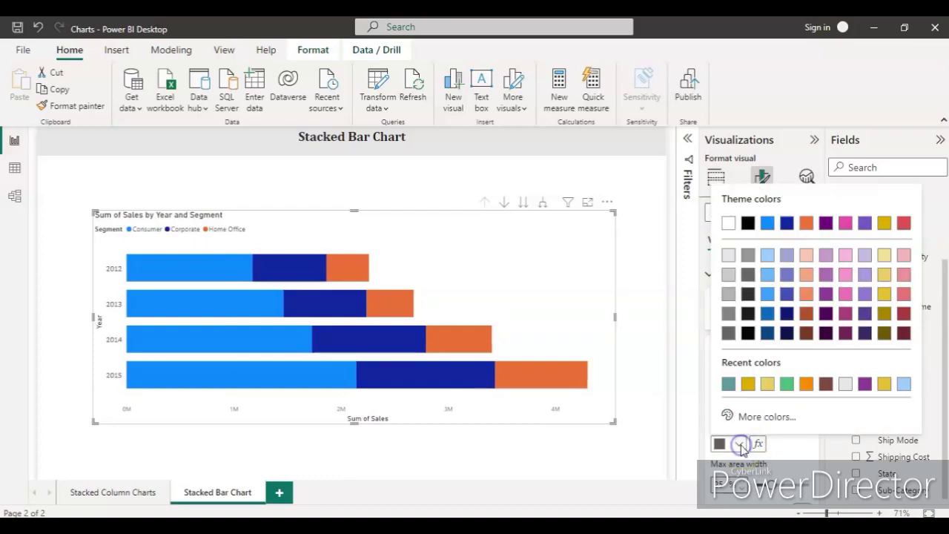
click(748, 224)
scroll(785, 393, down, 3)
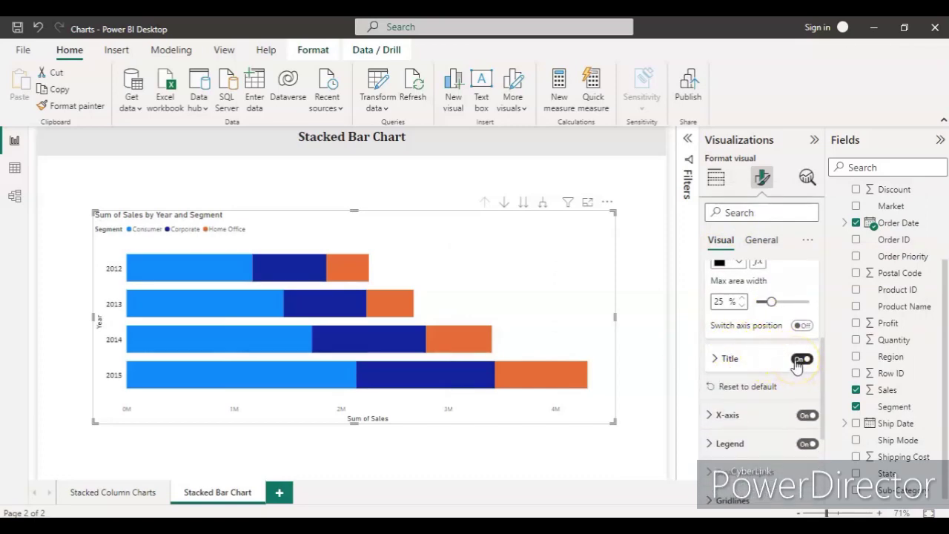
- Format the X-axis values as Calibri, size 12, in black
click(711, 417)
scroll(752, 388, down, 1)
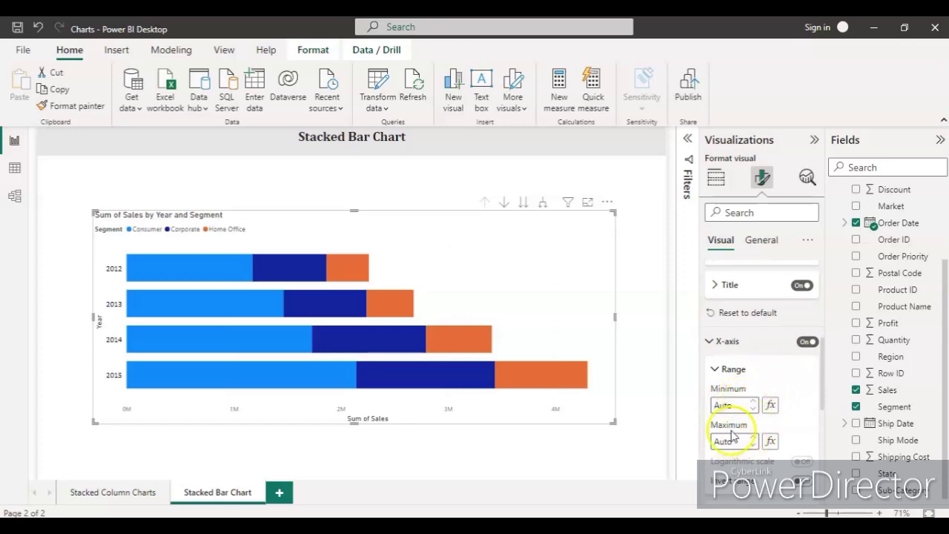
scroll(755, 413, down, 1)
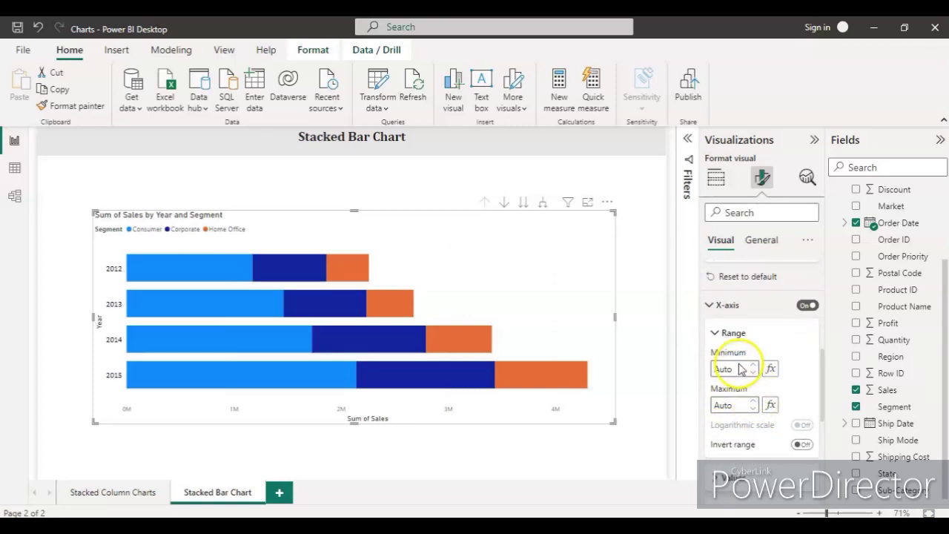
scroll(738, 401, down, 1)
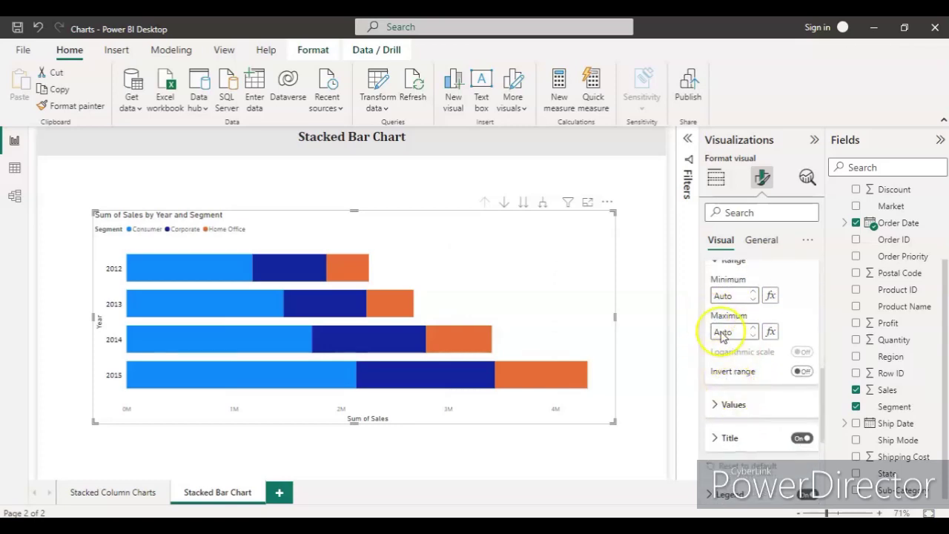
click(717, 406)
scroll(763, 378, down, 1)
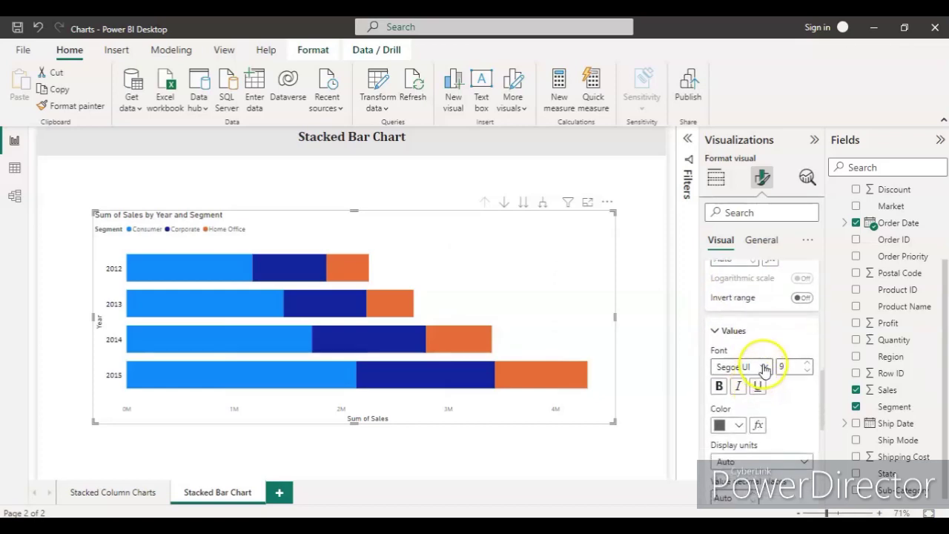
click(764, 367)
scroll(750, 276, up, 3)
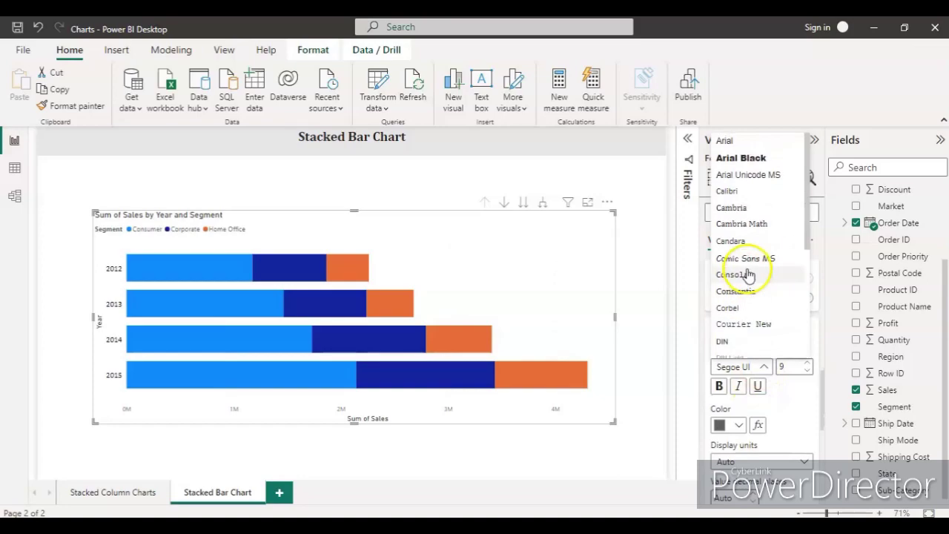
click(736, 193)
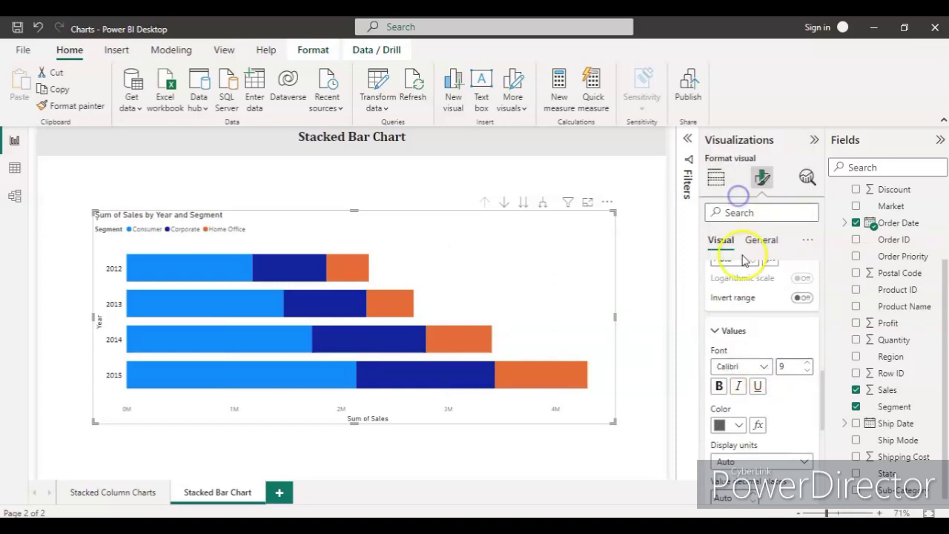
click(792, 367)
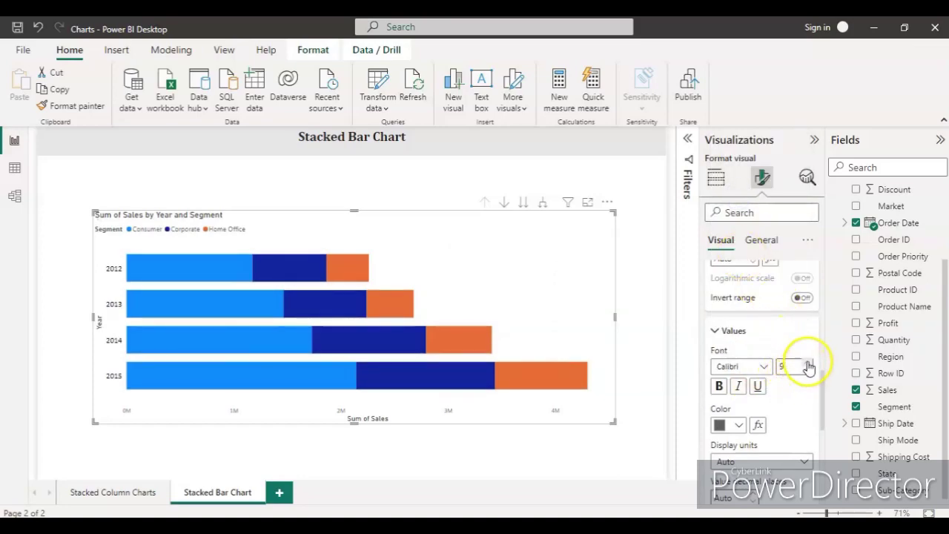
click(808, 363)
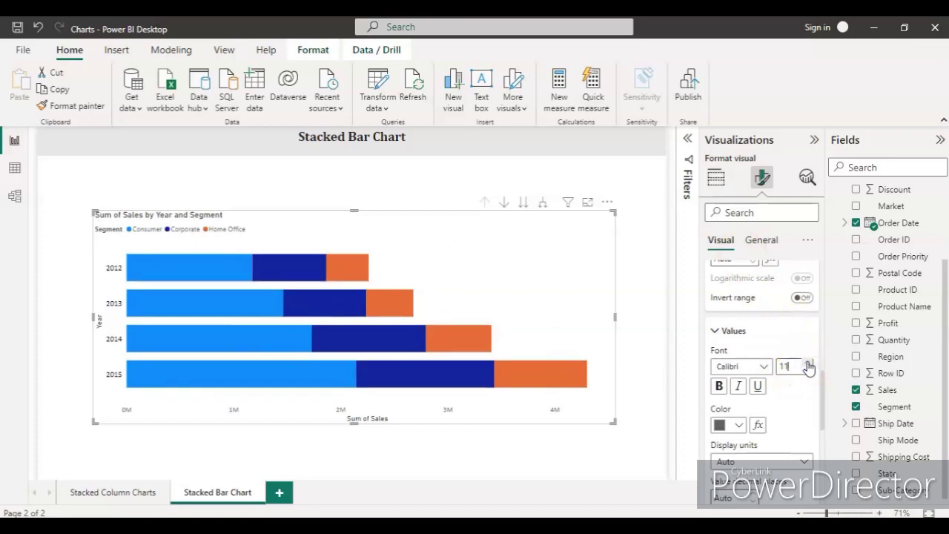
click(735, 424)
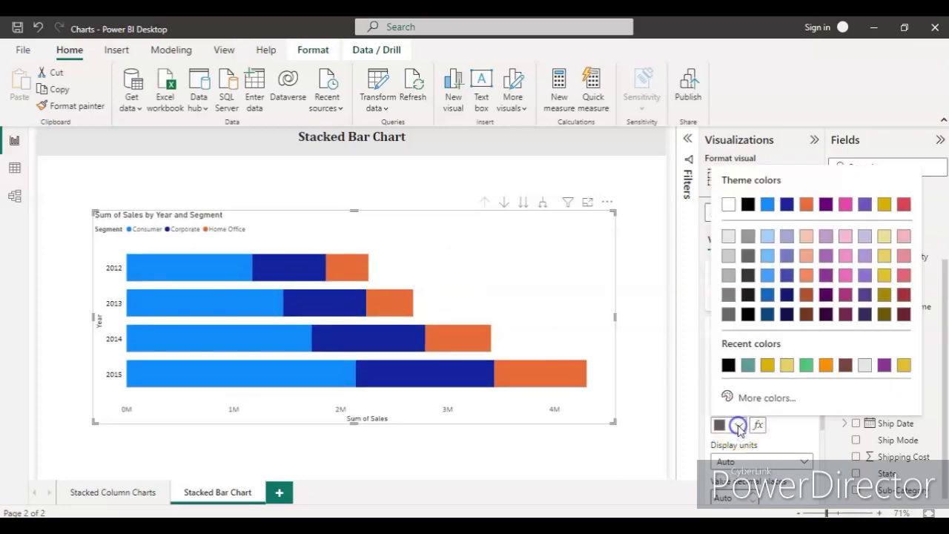
click(728, 365)
scroll(789, 408, down, 3)
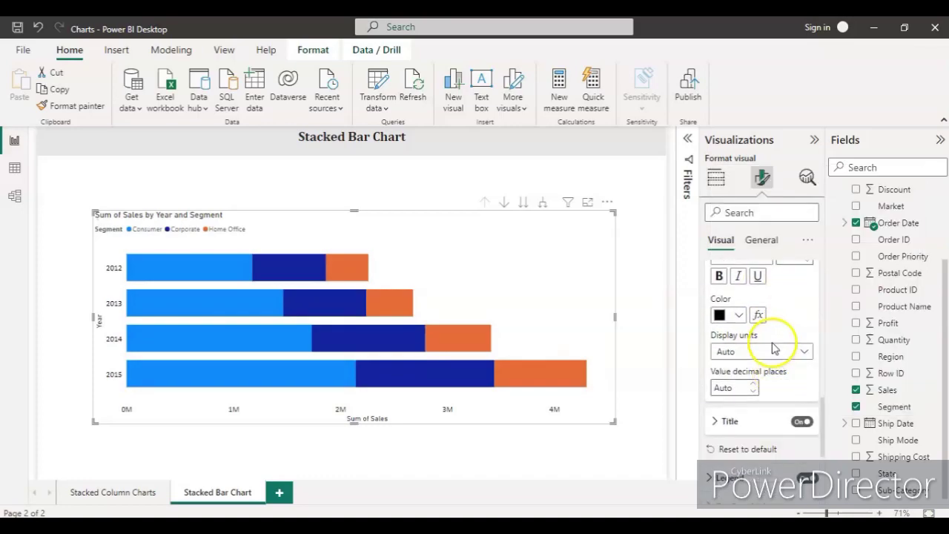
scroll(773, 343, down, 2)
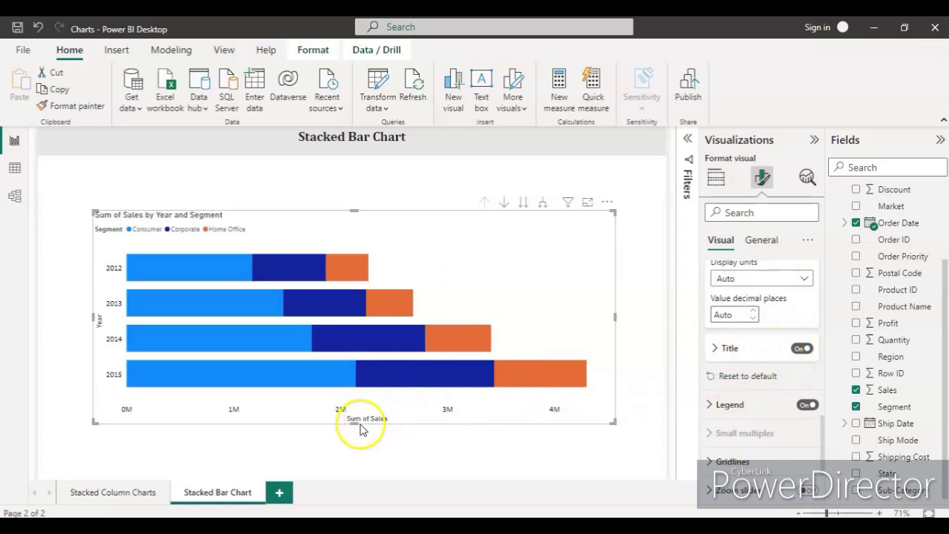
- Set the 'Sum of Sales' X-axis title font to Calibri
click(714, 349)
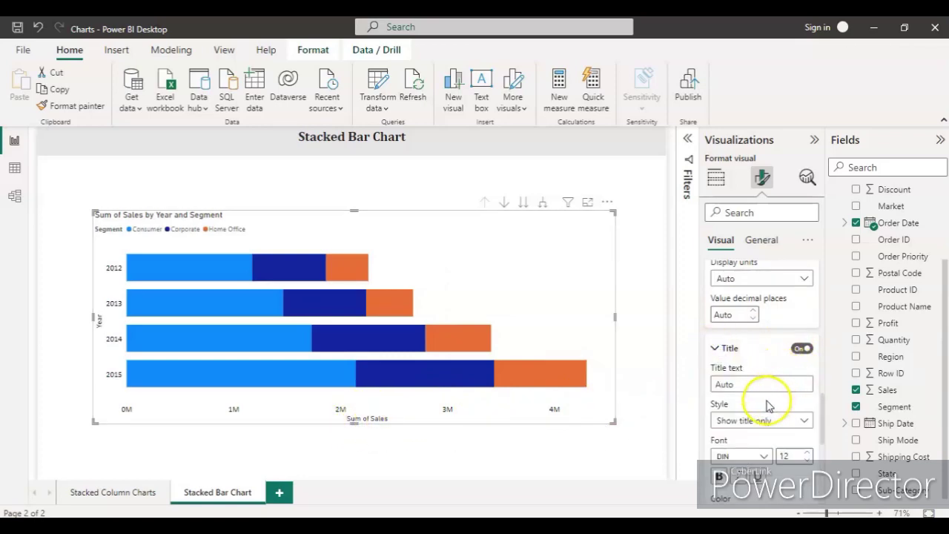
click(762, 455)
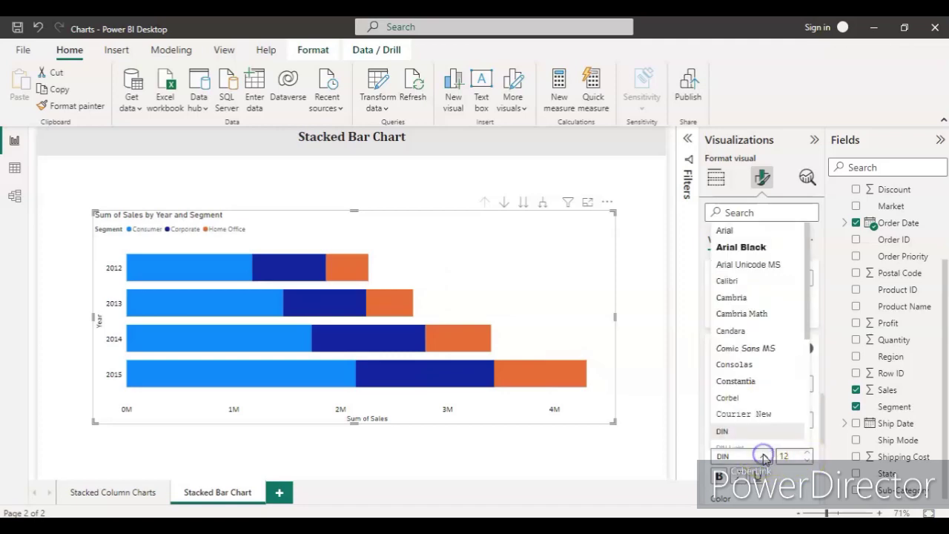
click(734, 281)
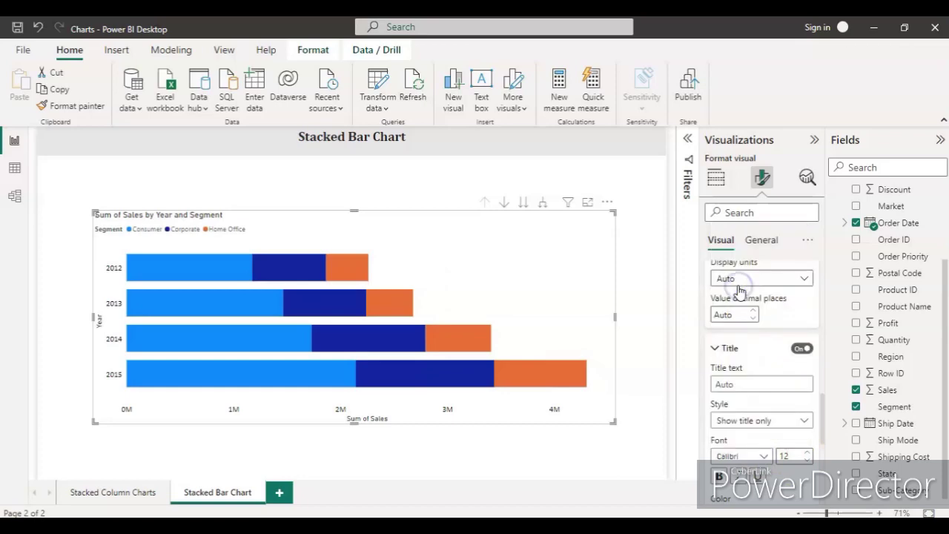
scroll(762, 407, down, 3)
scroll(758, 401, down, 2)
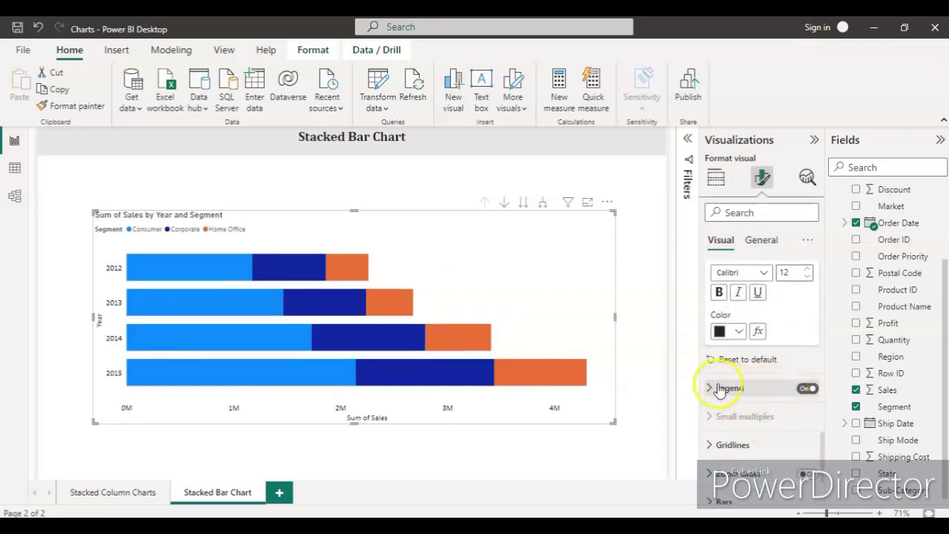
- Move the chart legend to the top right
click(718, 388)
scroll(771, 408, down, 1)
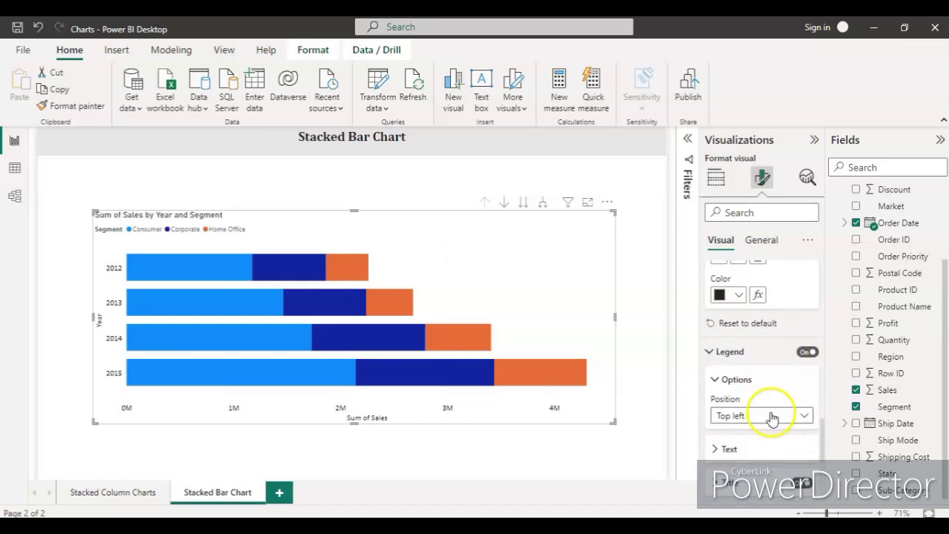
click(771, 415)
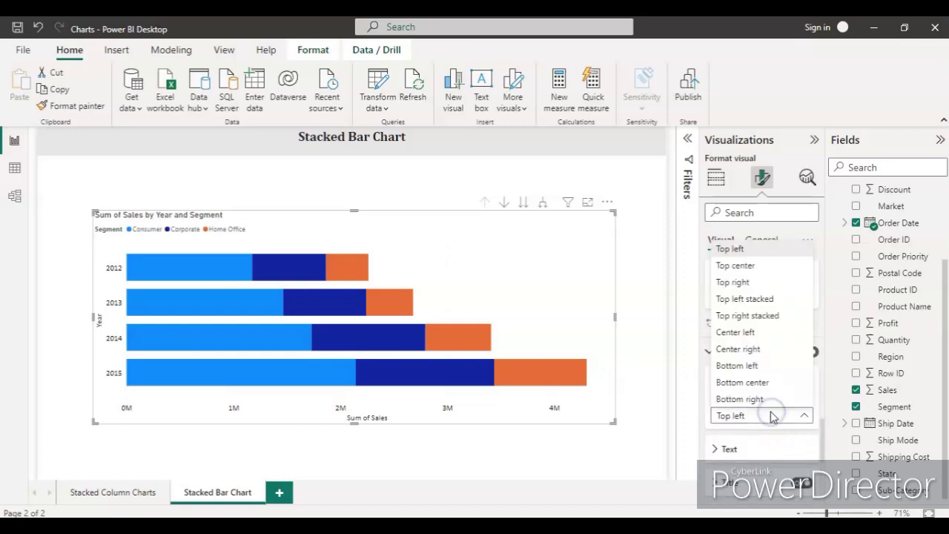
click(743, 284)
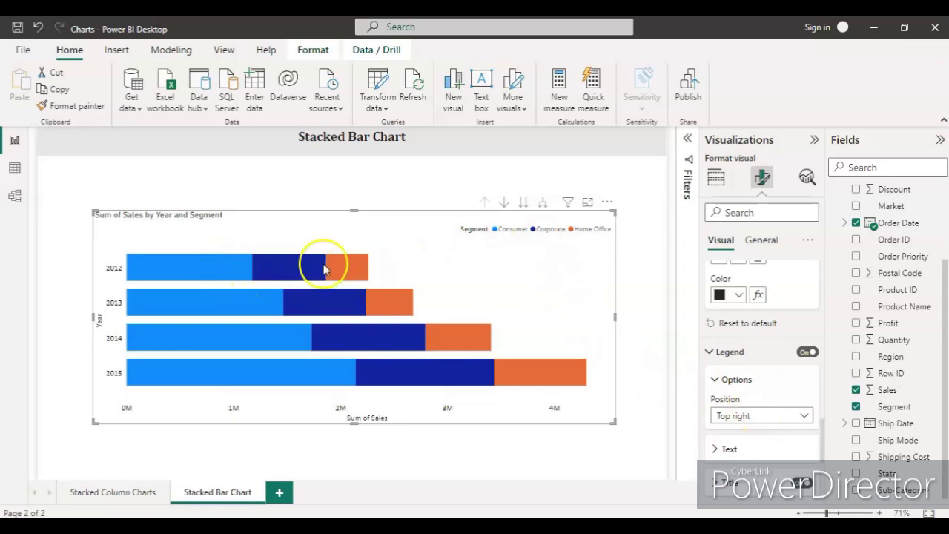
- Make the legend text Calibri 12 in black, keeping the Segment title on
scroll(734, 363, down, 1)
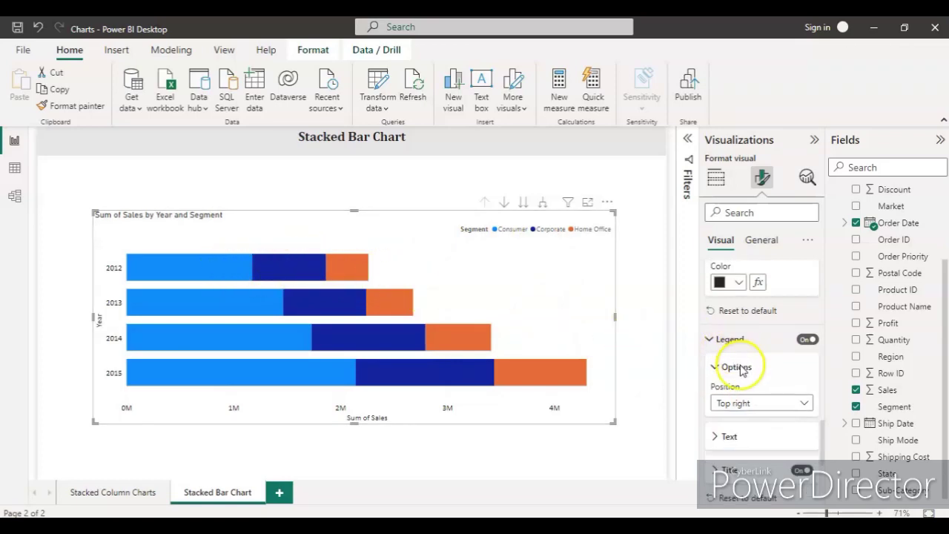
click(721, 417)
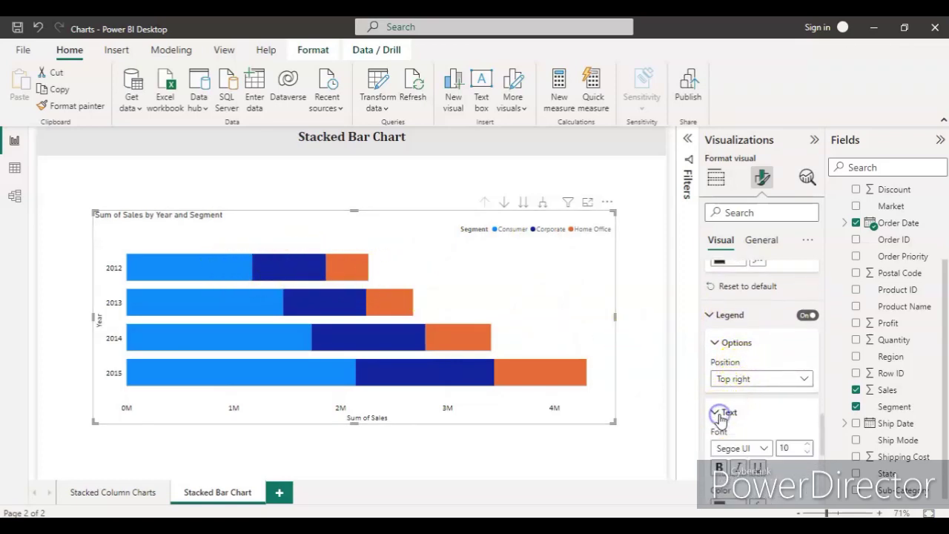
click(763, 448)
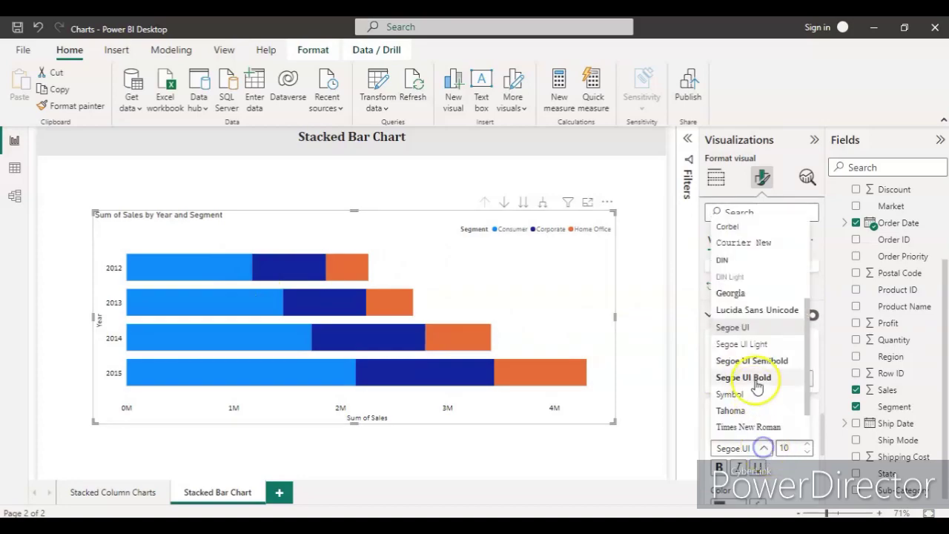
scroll(745, 303, up, 5)
scroll(748, 306, up, 2)
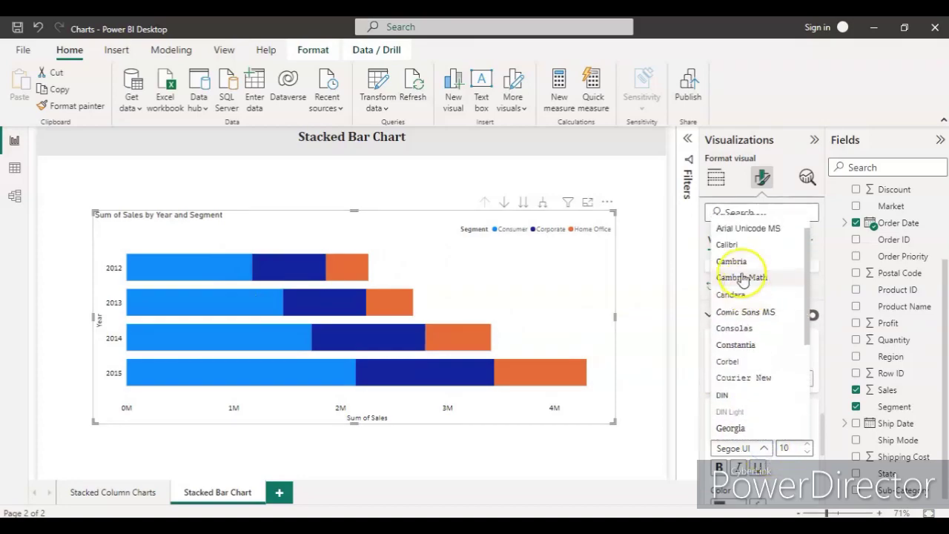
click(733, 247)
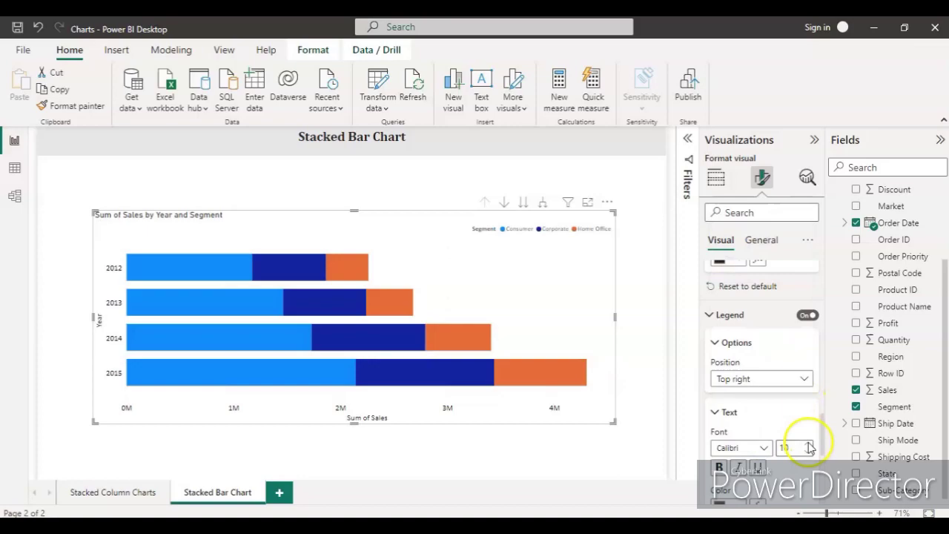
scroll(794, 444, down, 2)
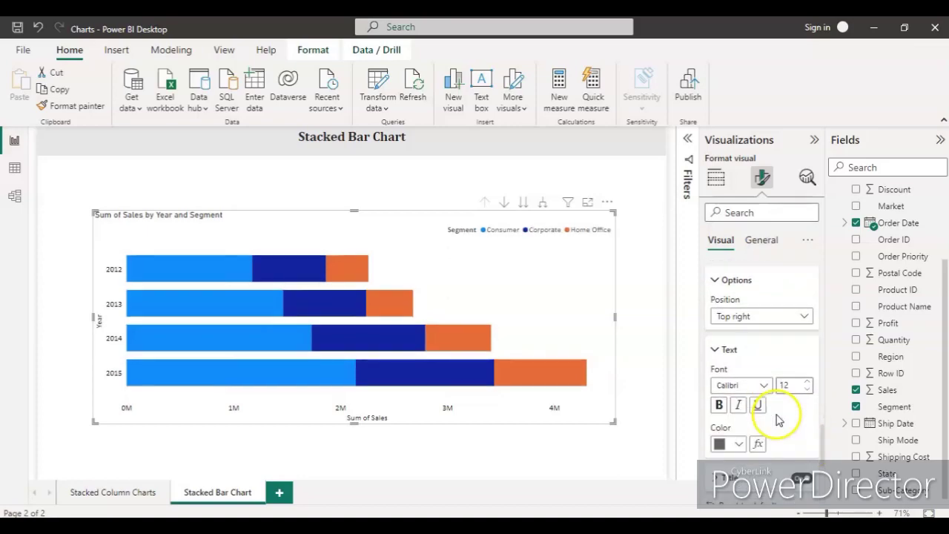
click(739, 439)
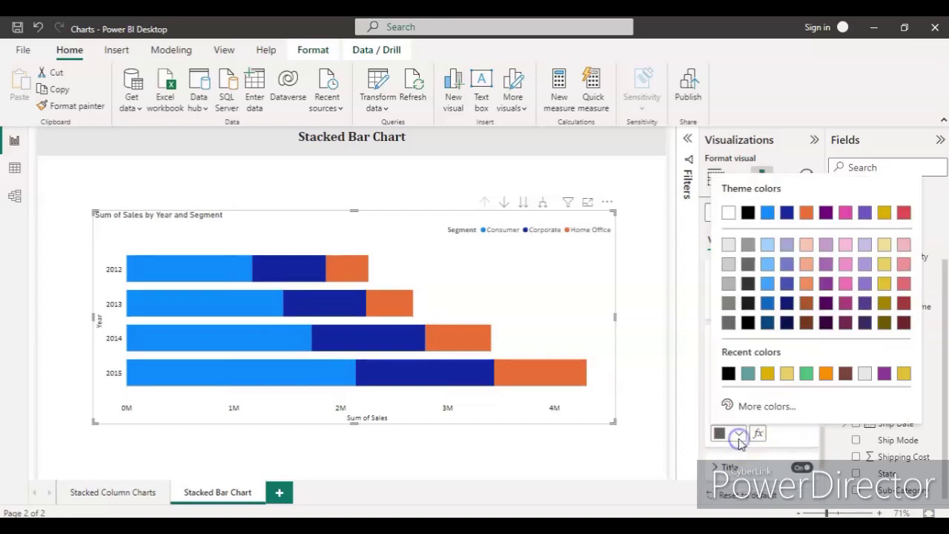
click(730, 376)
scroll(760, 438, down, 2)
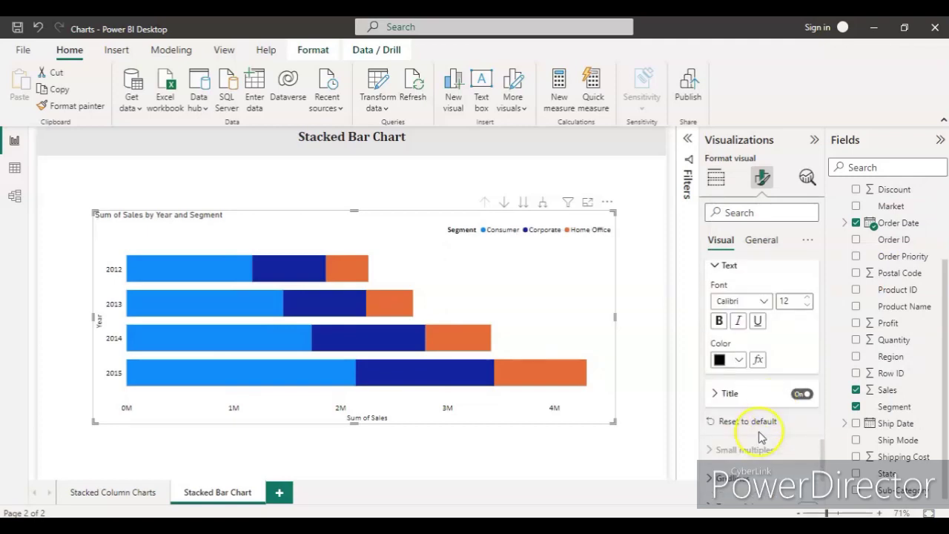
click(718, 399)
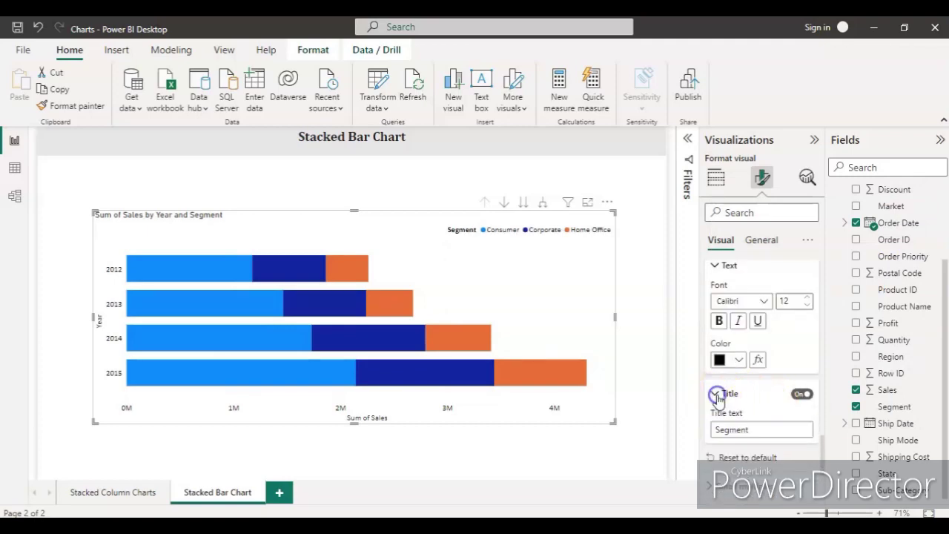
scroll(773, 400, down, 1)
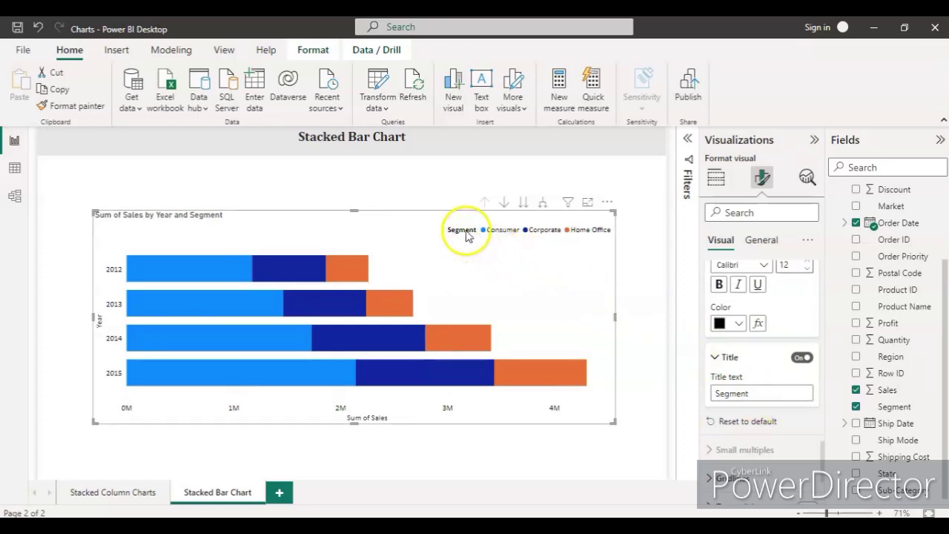
click(717, 359)
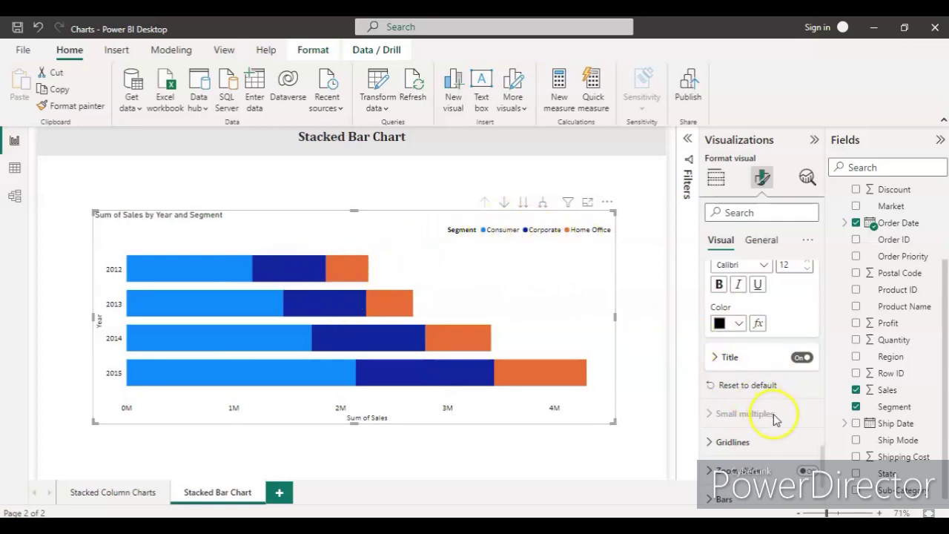
- Colour the Consumer bars teal
scroll(773, 418, down, 1)
scroll(764, 383, down, 1)
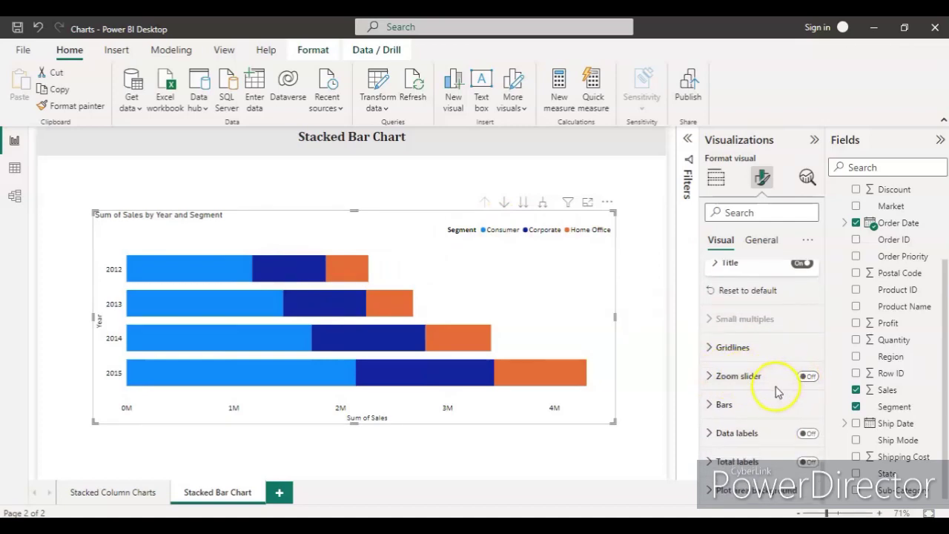
click(716, 404)
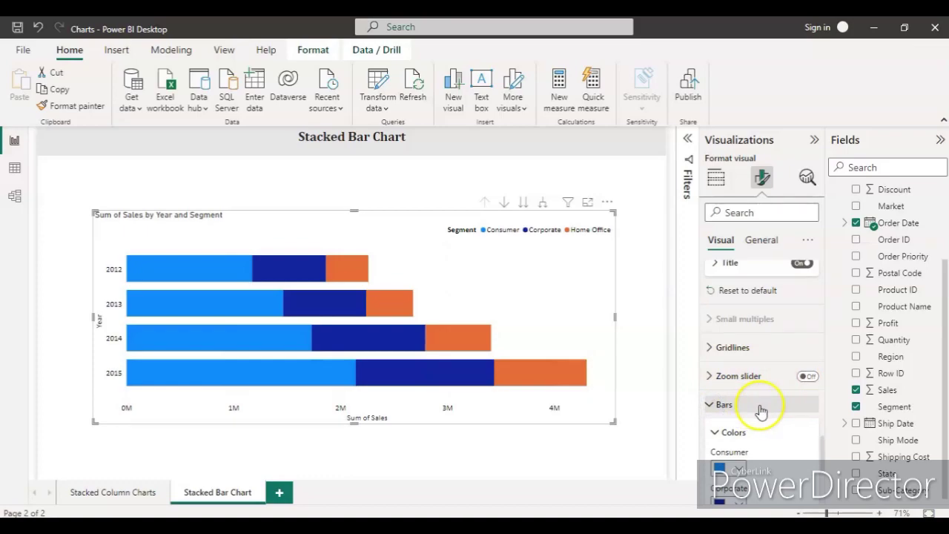
scroll(759, 409, down, 1)
scroll(767, 408, down, 1)
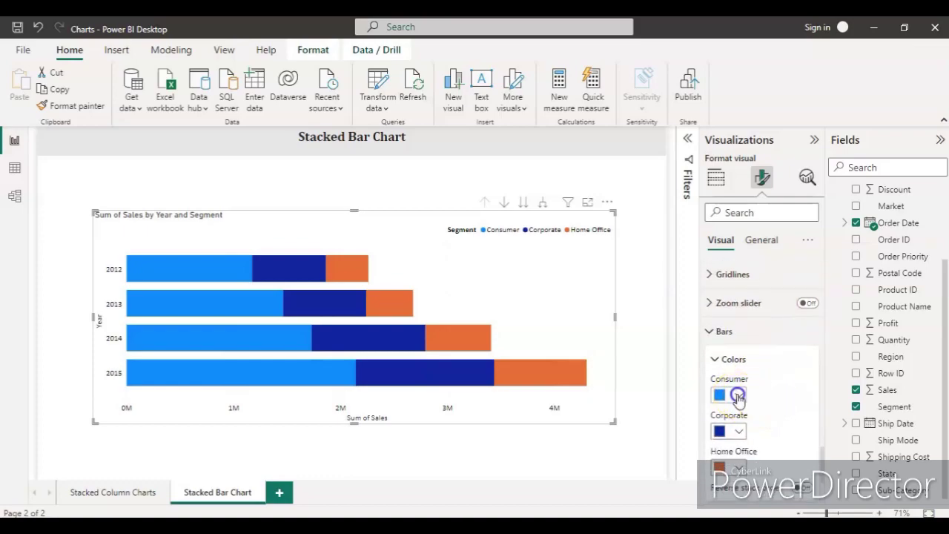
click(738, 397)
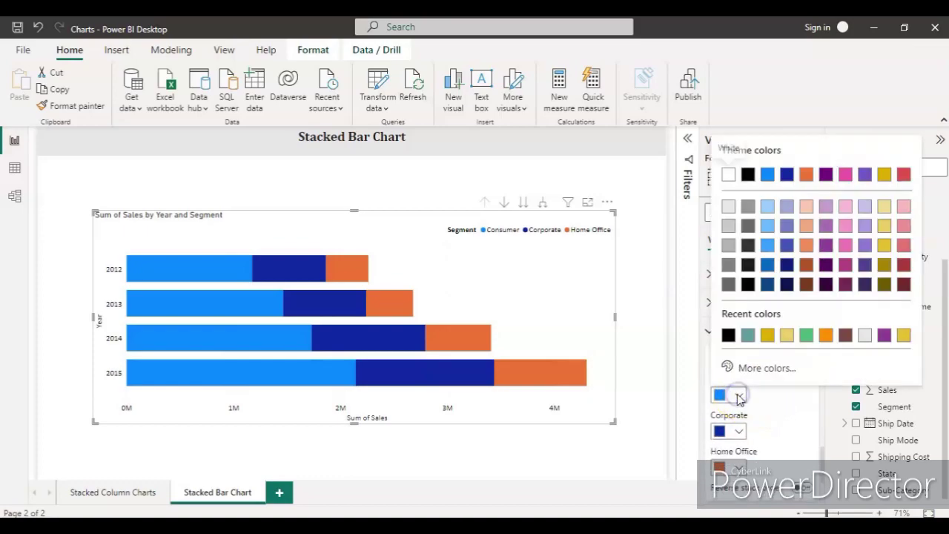
click(751, 336)
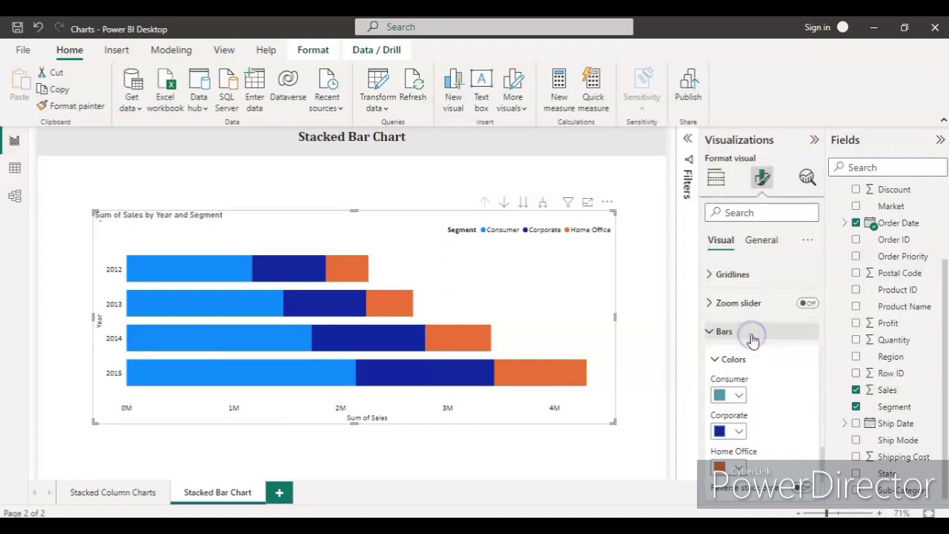
- Colour the Corporate bars light gold and the Home Office bars brown
click(738, 431)
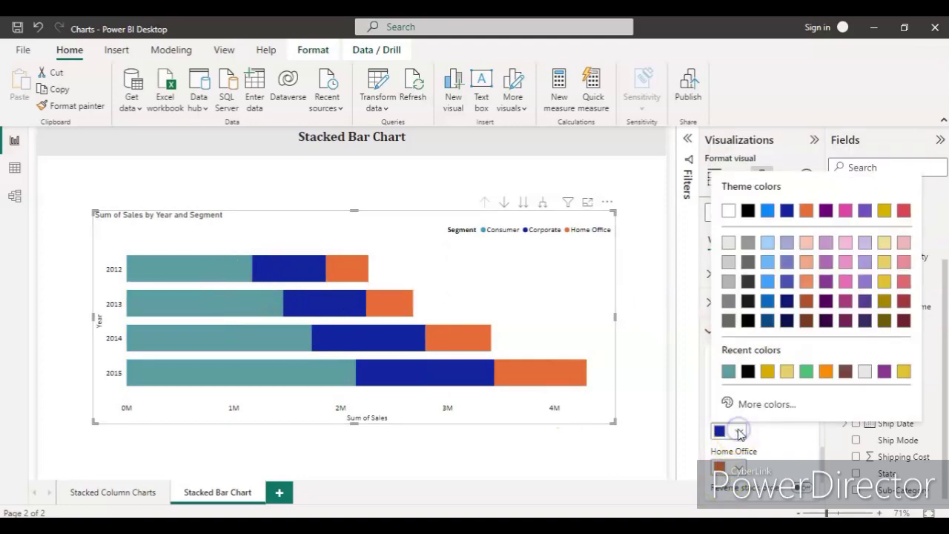
click(769, 372)
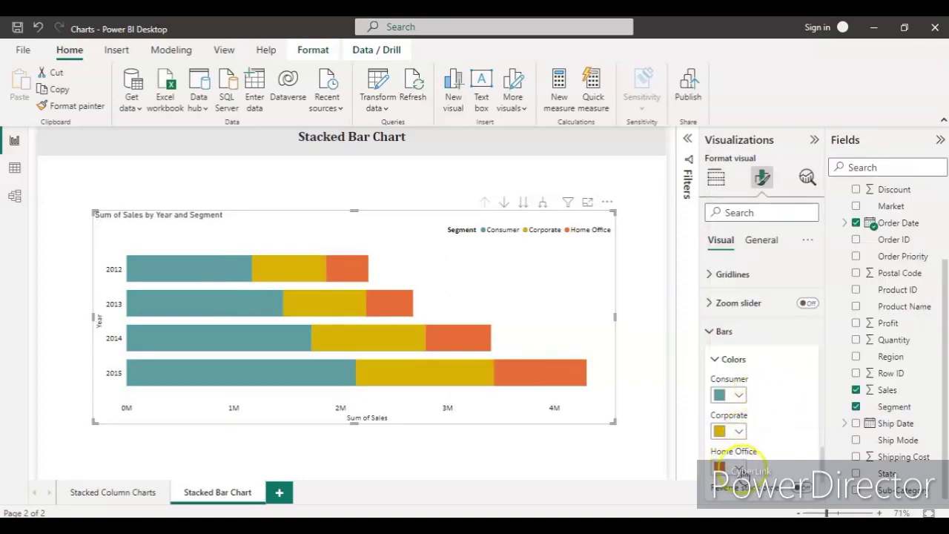
click(738, 432)
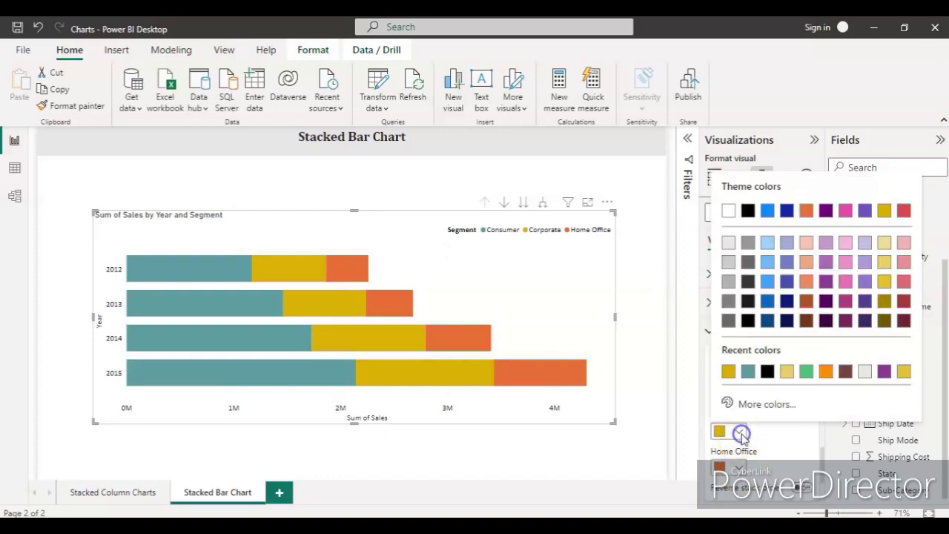
click(787, 375)
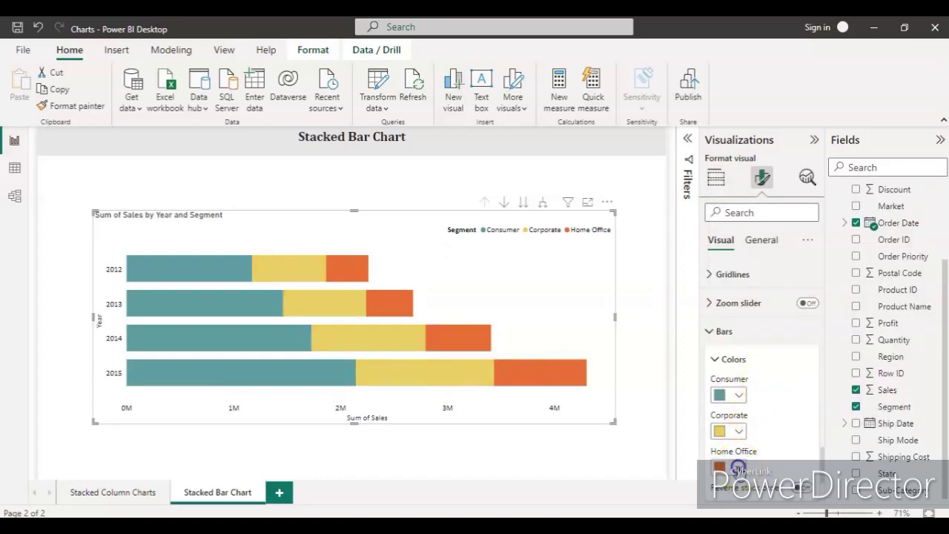
click(738, 466)
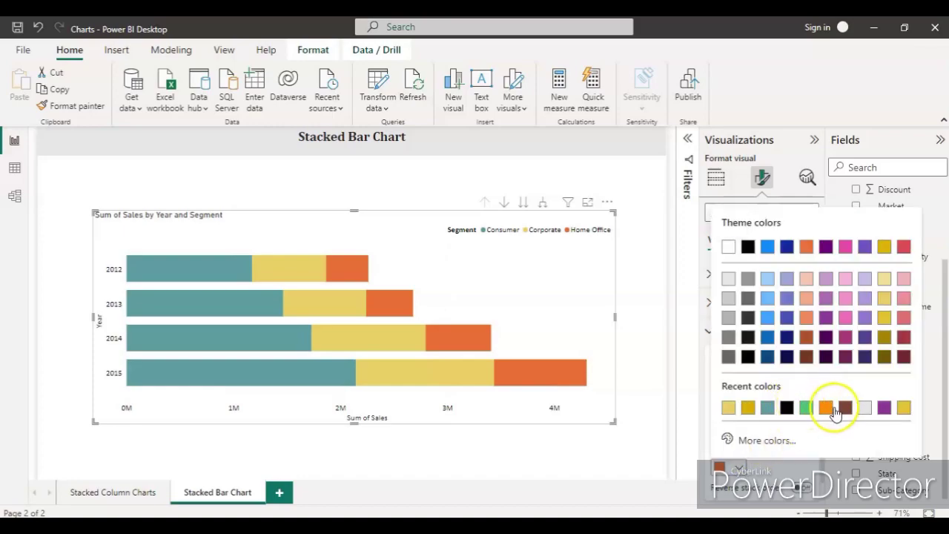
click(844, 410)
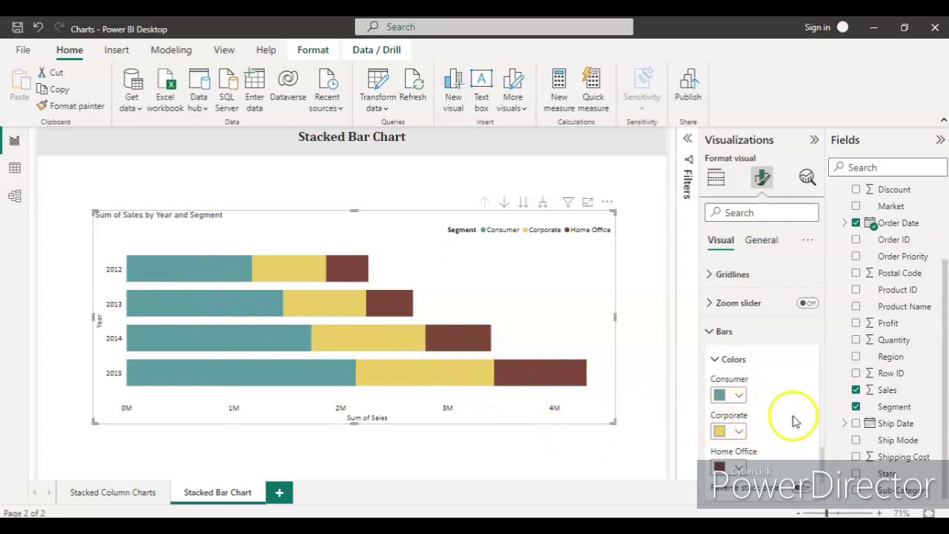
scroll(794, 417, down, 2)
scroll(794, 418, down, 2)
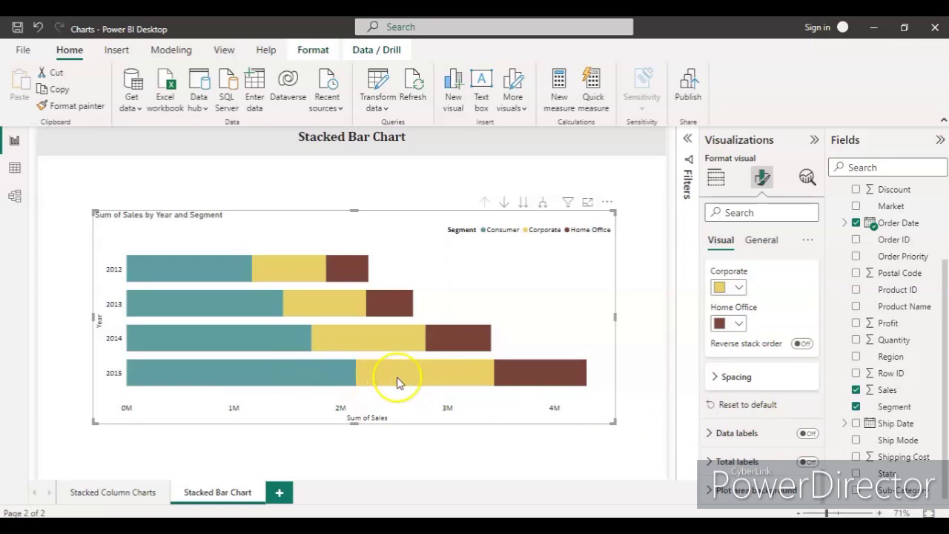
mouse_move(319, 381)
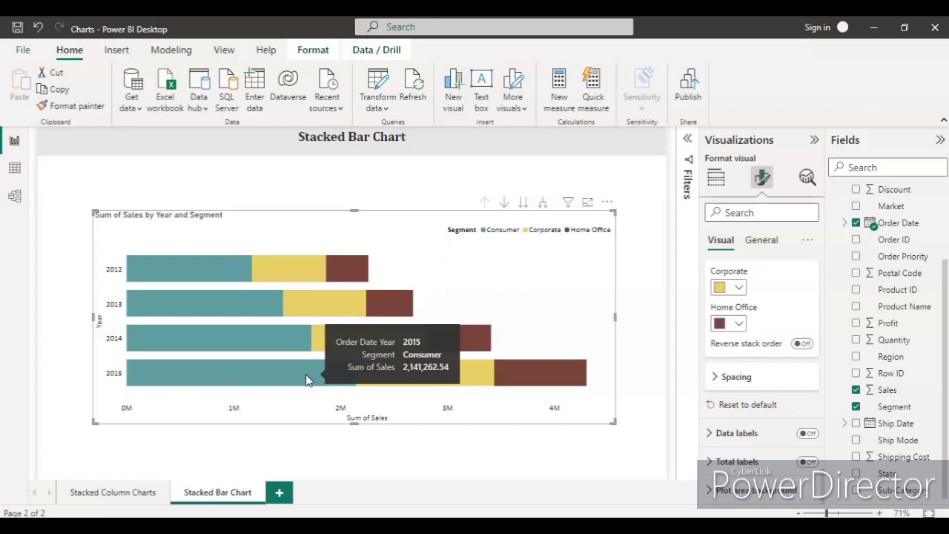
click(810, 436)
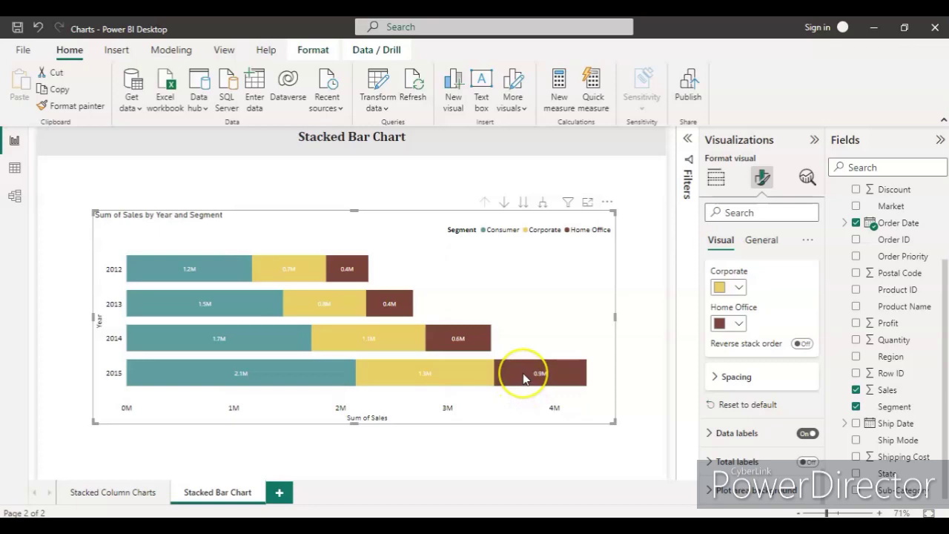
mouse_move(523, 379)
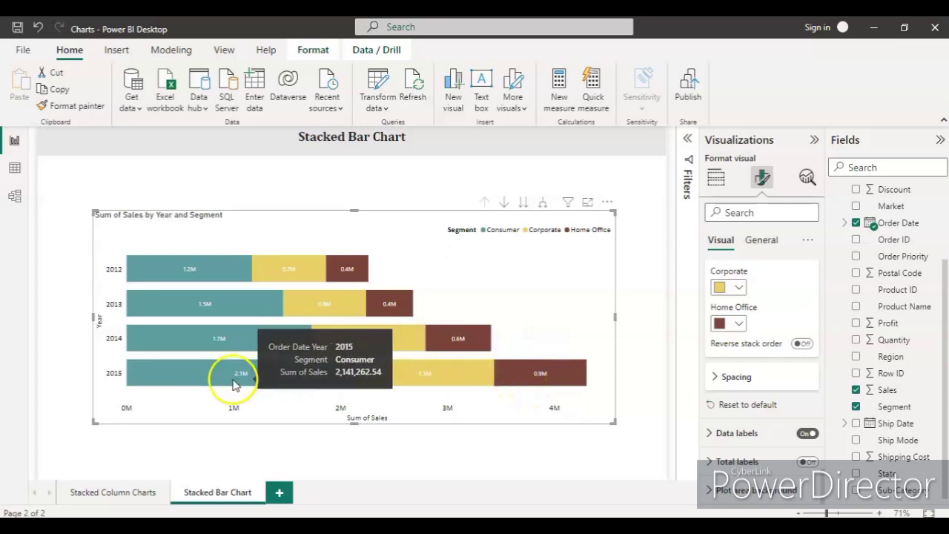
- Turn on data labels and set their font size to 12
click(714, 437)
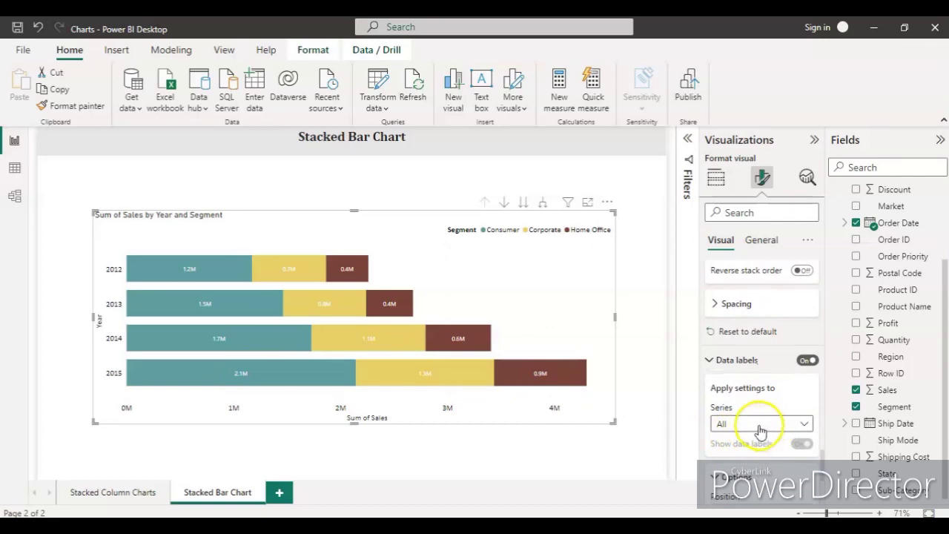
scroll(760, 431, down, 1)
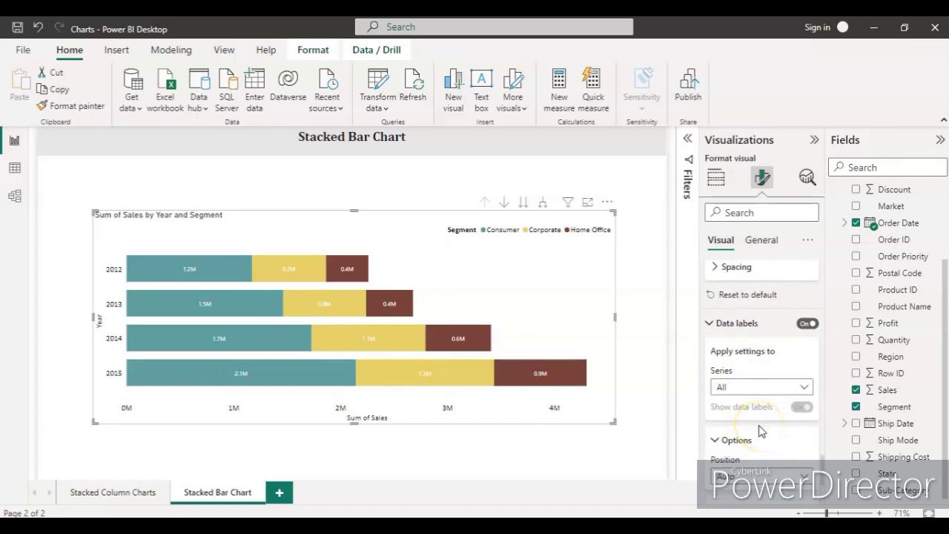
scroll(751, 438, down, 2)
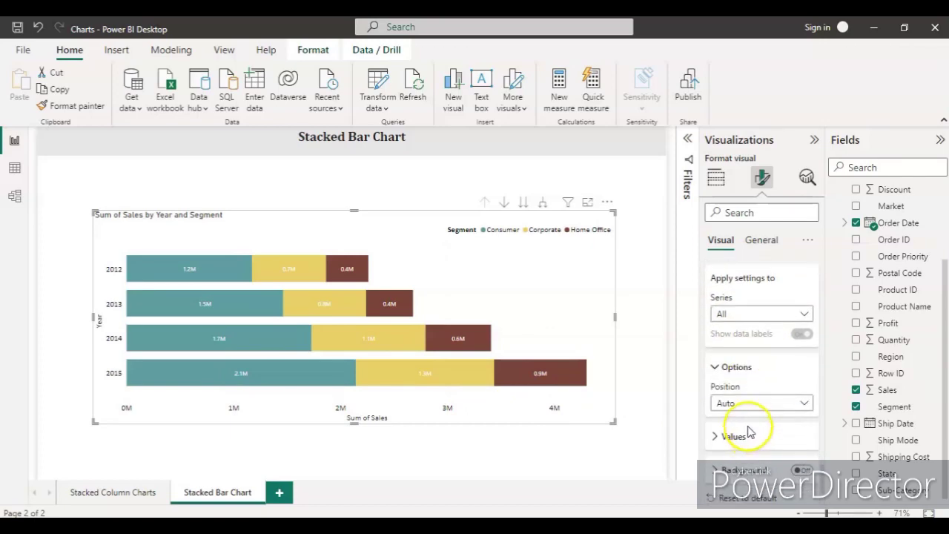
click(714, 437)
scroll(734, 441, down, 2)
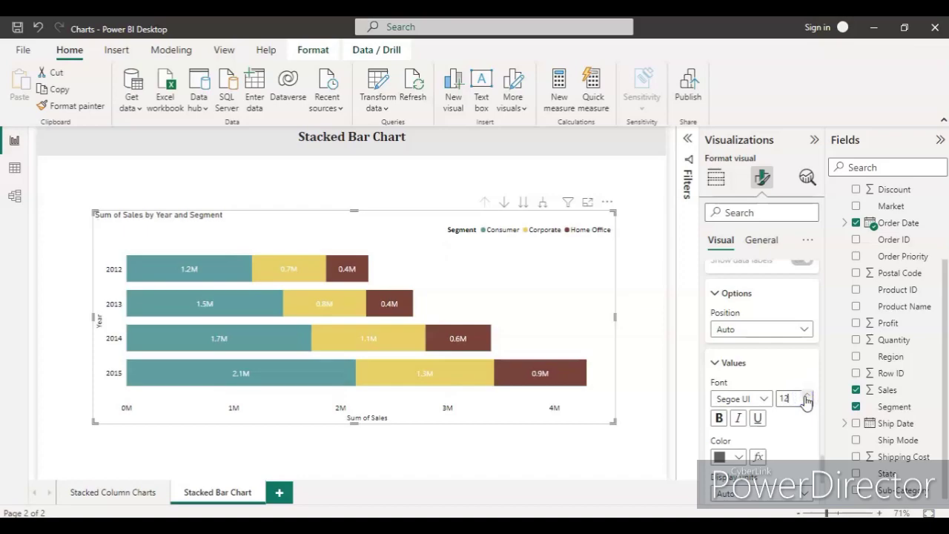
click(765, 402)
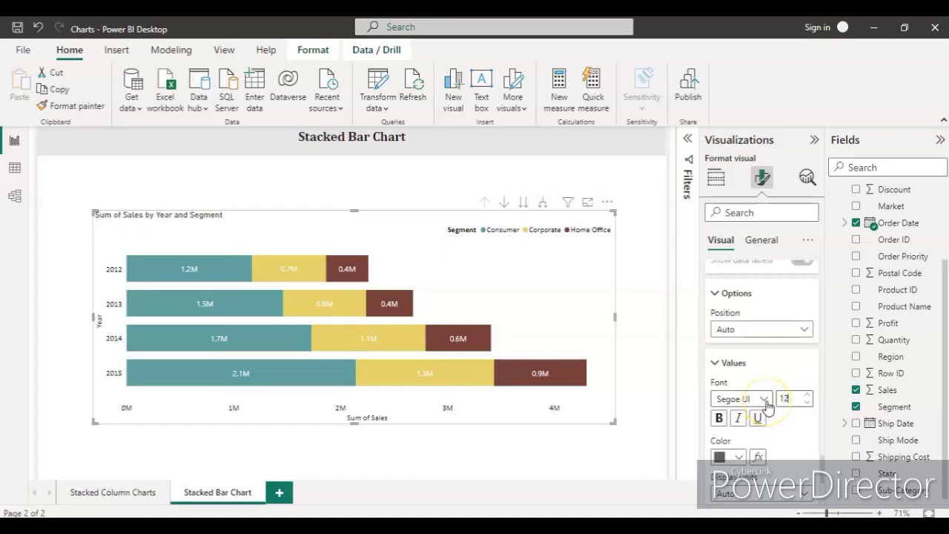
- Try the data label colour and background options, leaving both unchanged
click(740, 459)
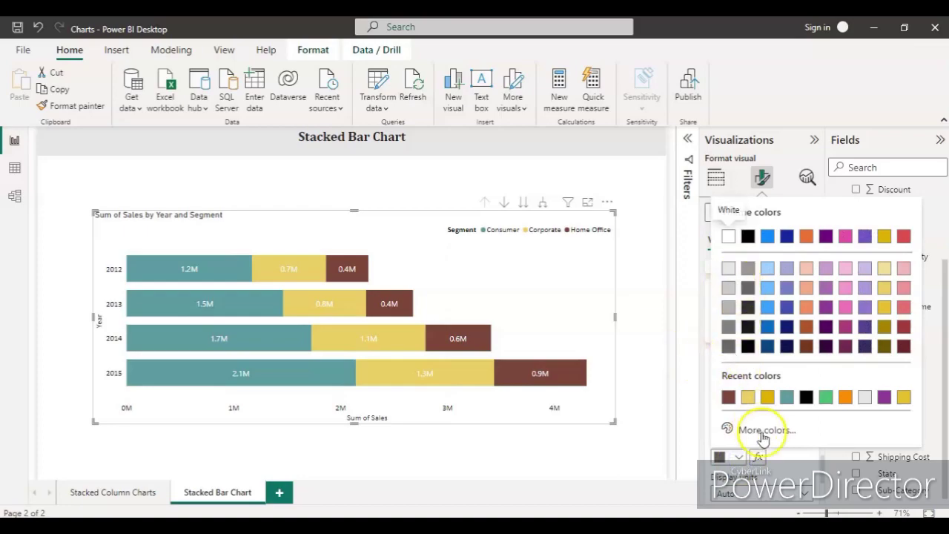
click(792, 461)
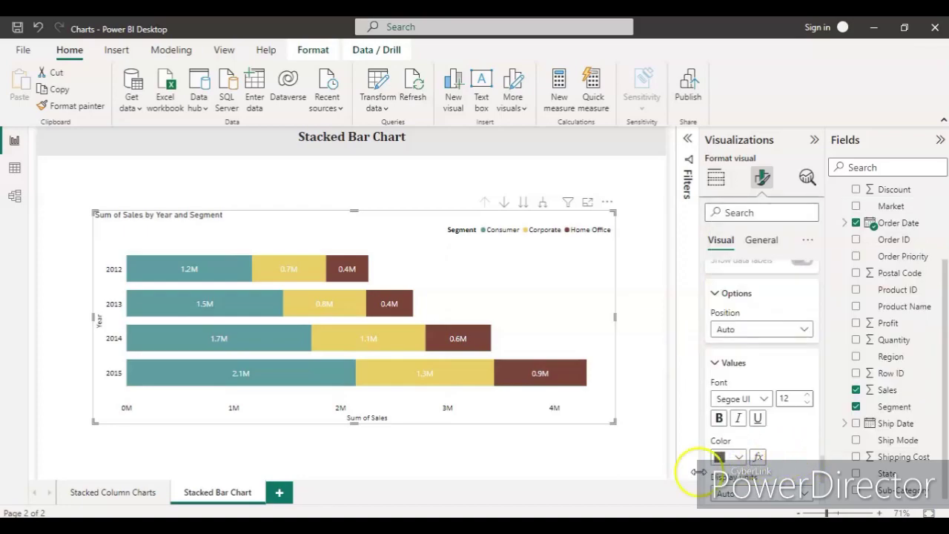
scroll(752, 451, down, 2)
scroll(752, 451, down, 2)
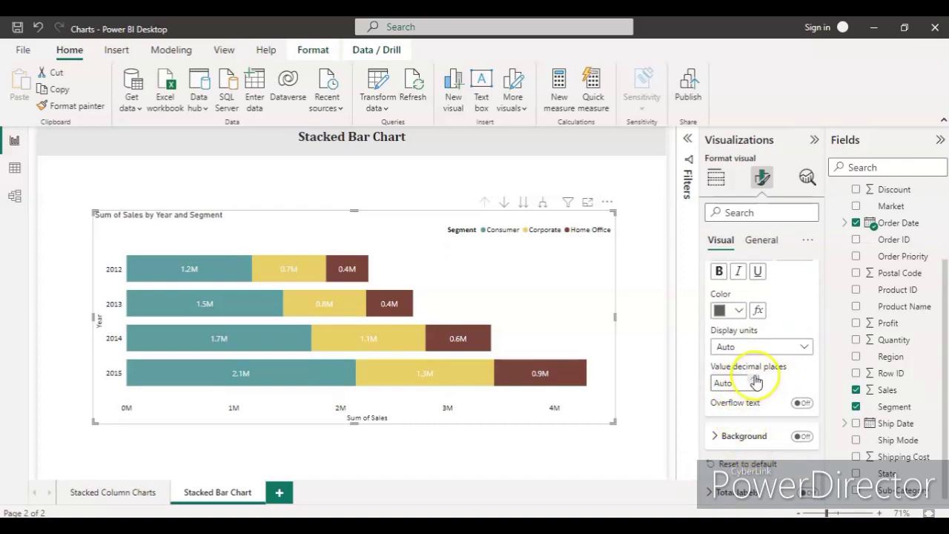
scroll(739, 401, down, 1)
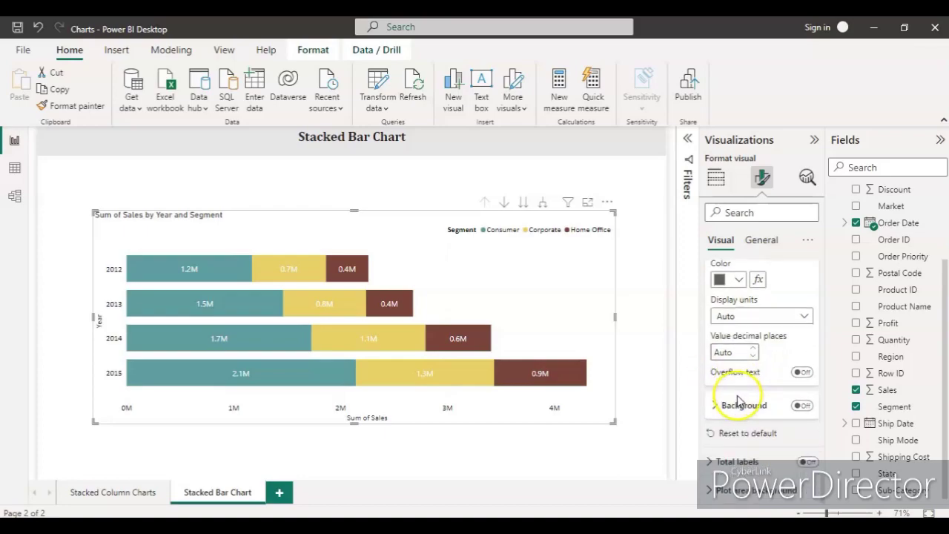
click(804, 406)
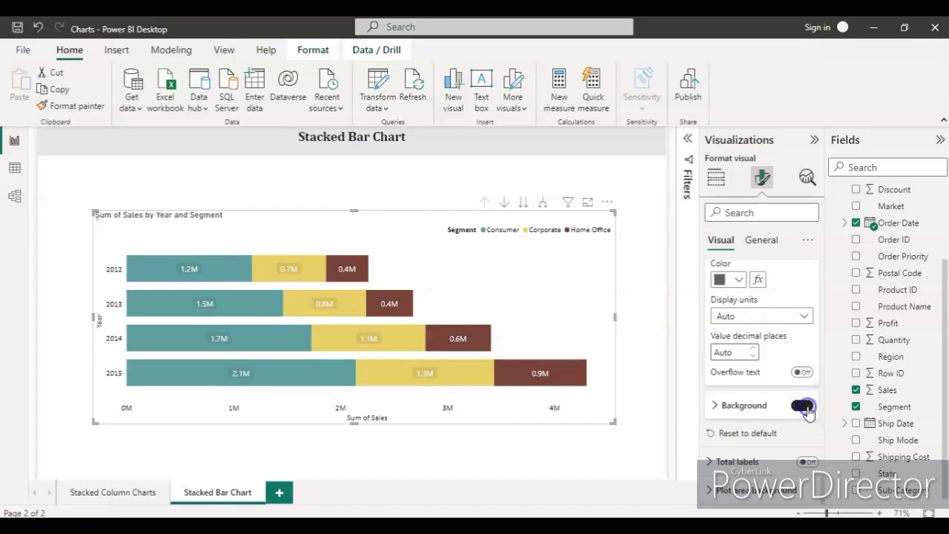
click(805, 407)
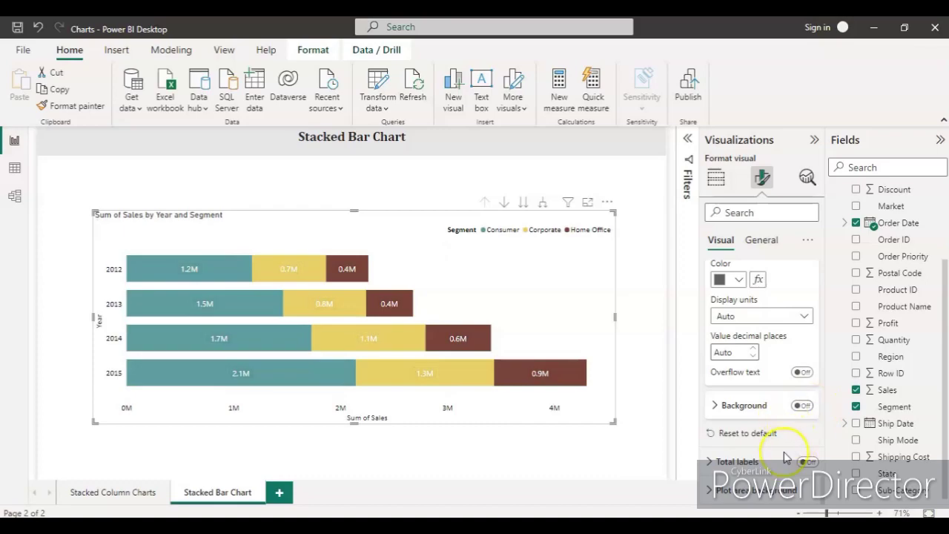
scroll(729, 443, up, 5)
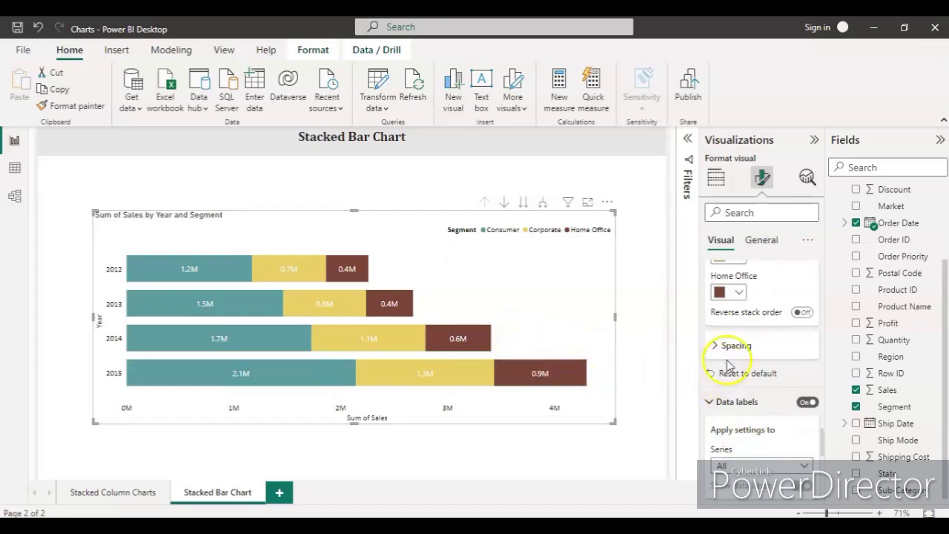
scroll(720, 403, up, 3)
scroll(790, 282, up, 3)
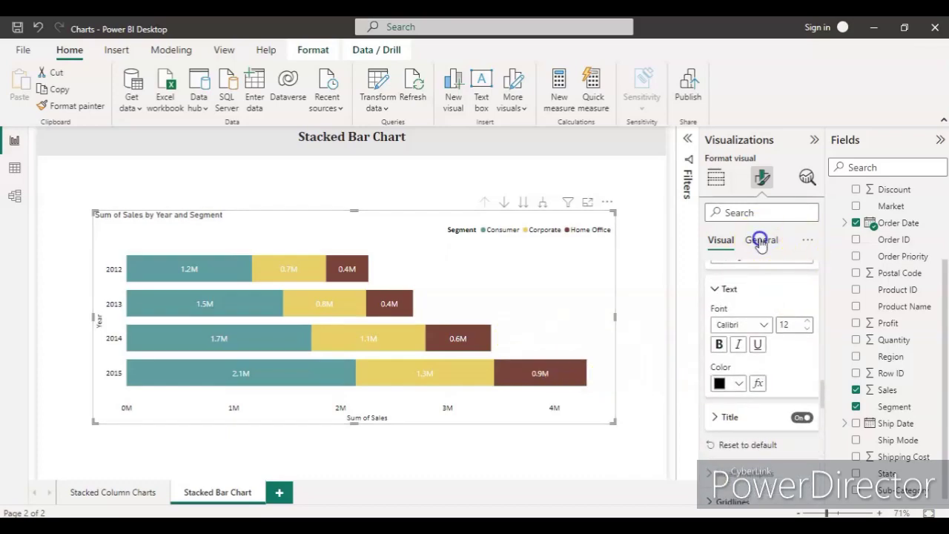
- Set the 'Sum of Sales by Year and Segment' title to font size 17 with centre alignment
click(761, 239)
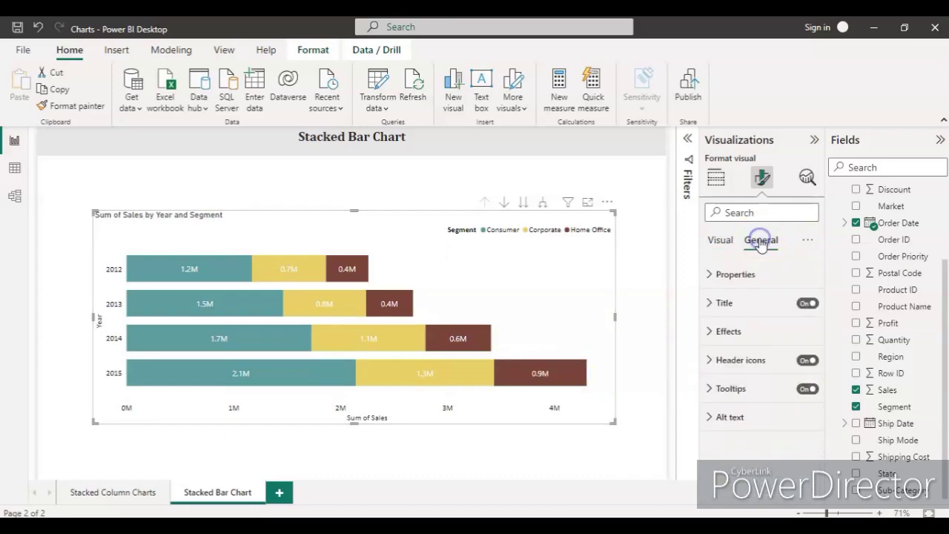
click(711, 303)
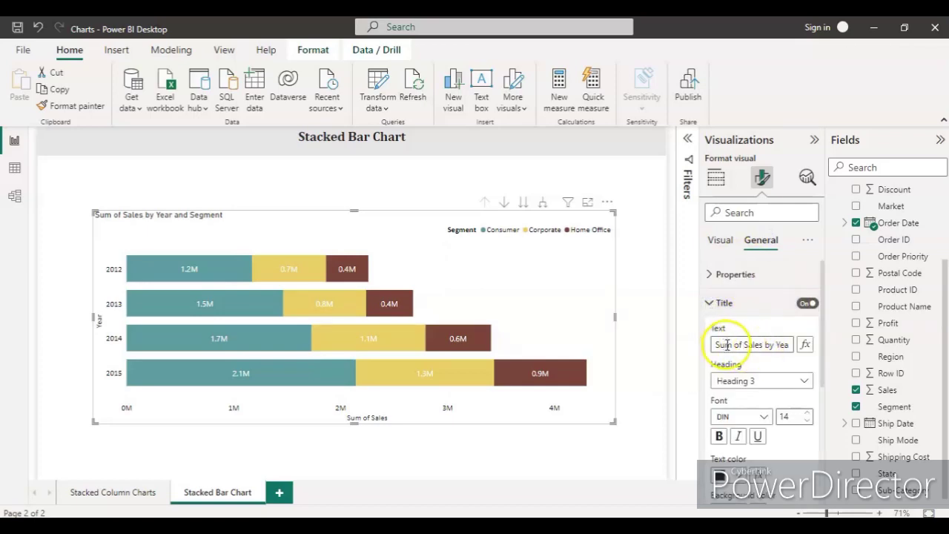
scroll(737, 445, down, 2)
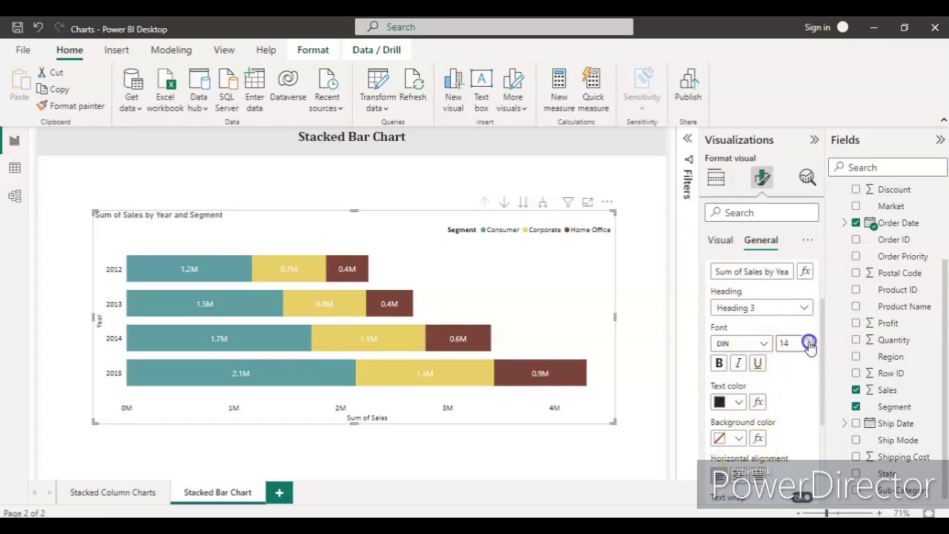
click(808, 340)
click(809, 340)
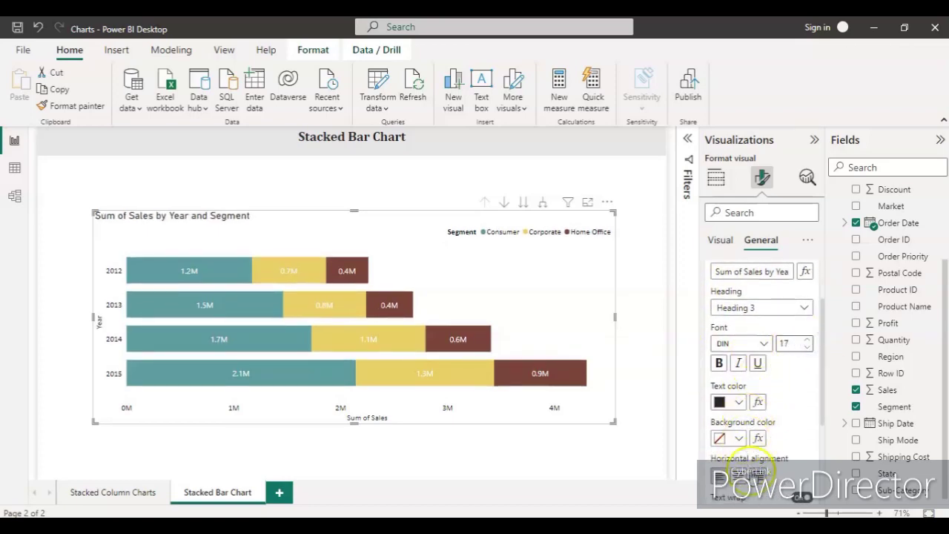
click(742, 474)
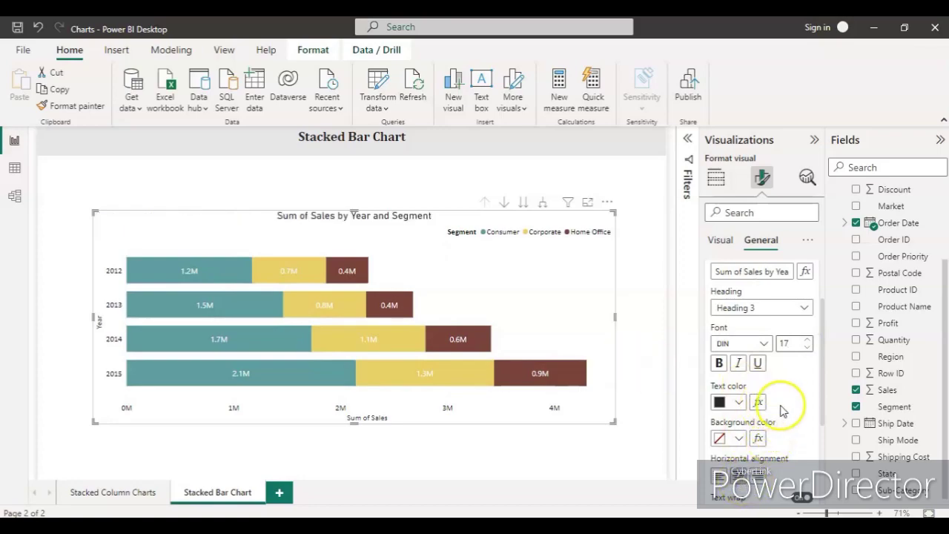
scroll(782, 404, down, 4)
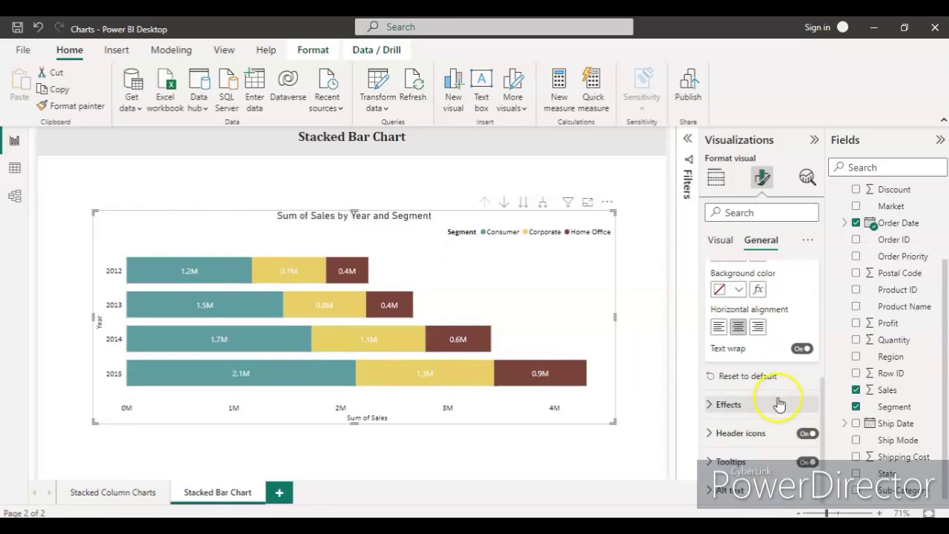
- Give the chart a #e6e6e6 background at 24% transparency and switch on a black visual border
click(717, 403)
scroll(767, 401, down, 2)
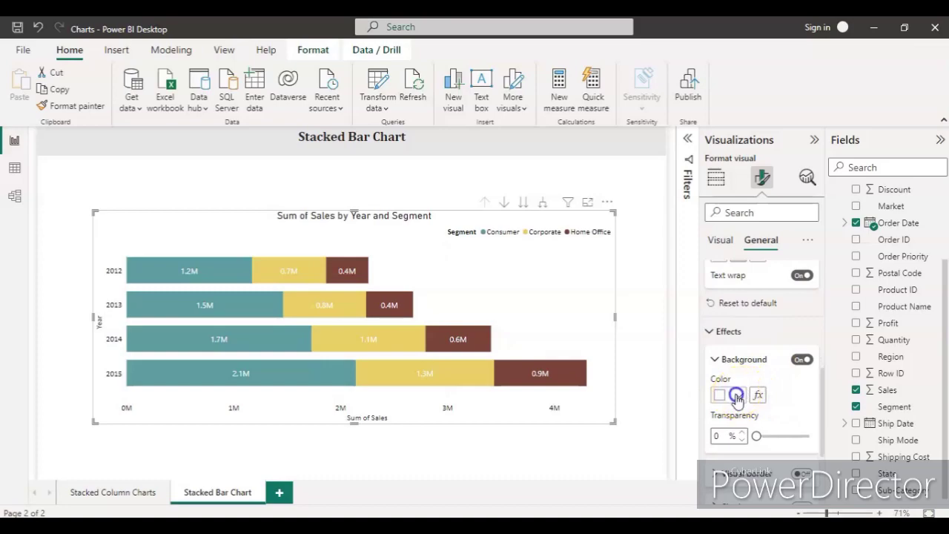
click(737, 396)
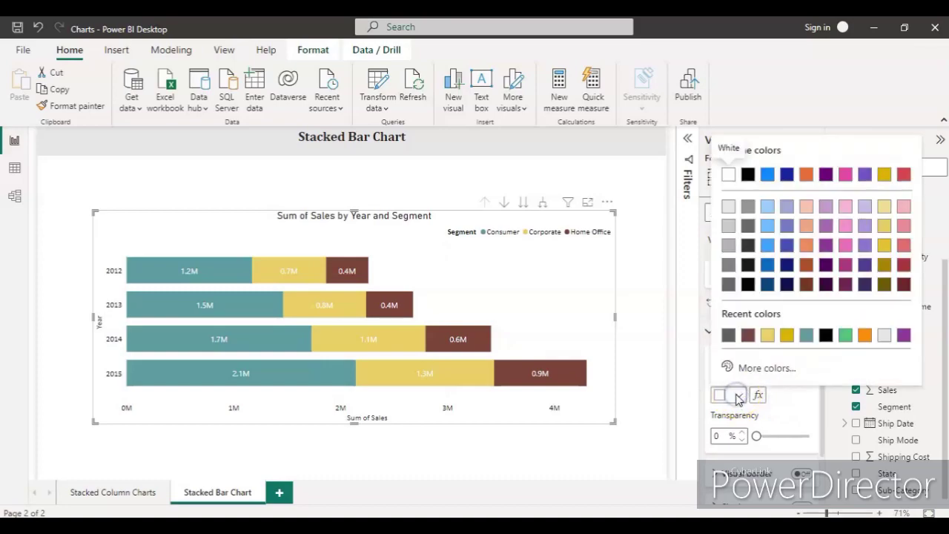
click(885, 340)
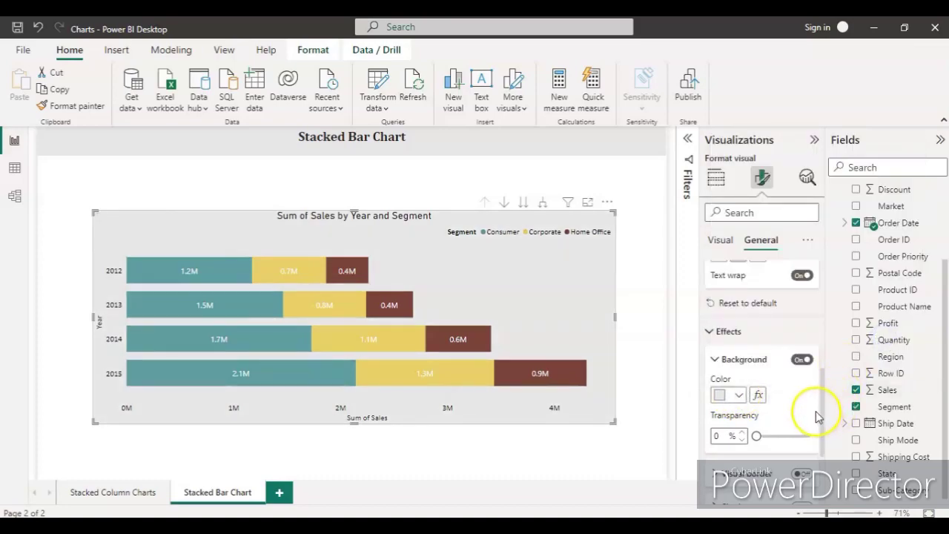
scroll(793, 401, down, 2)
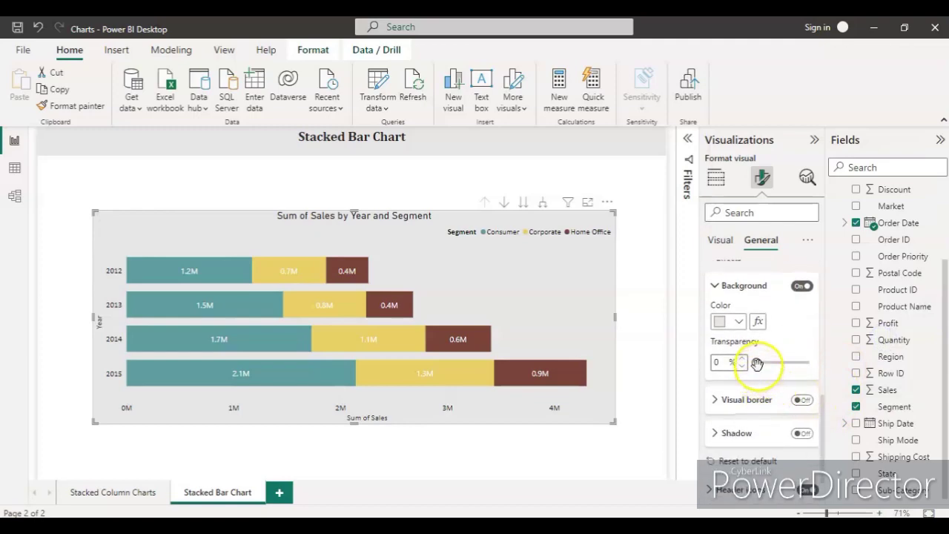
drag(757, 363, 764, 367)
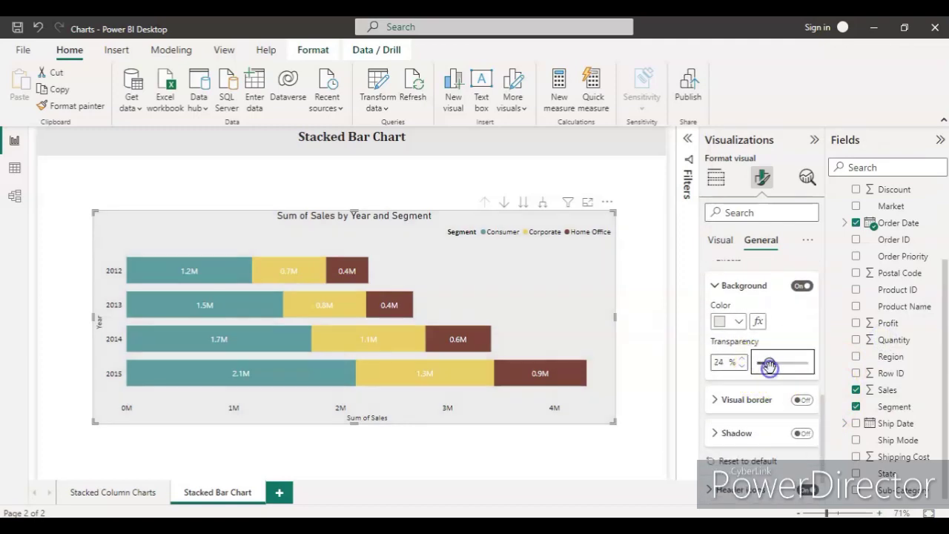
click(802, 401)
click(715, 400)
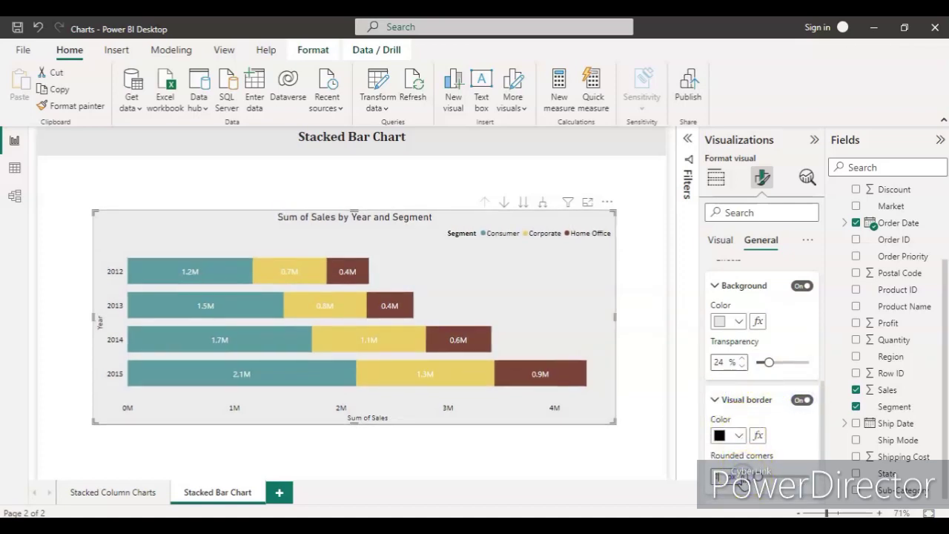
- Deselect the stacked bar chart to review its grey background, black border and centred title
click(650, 413)
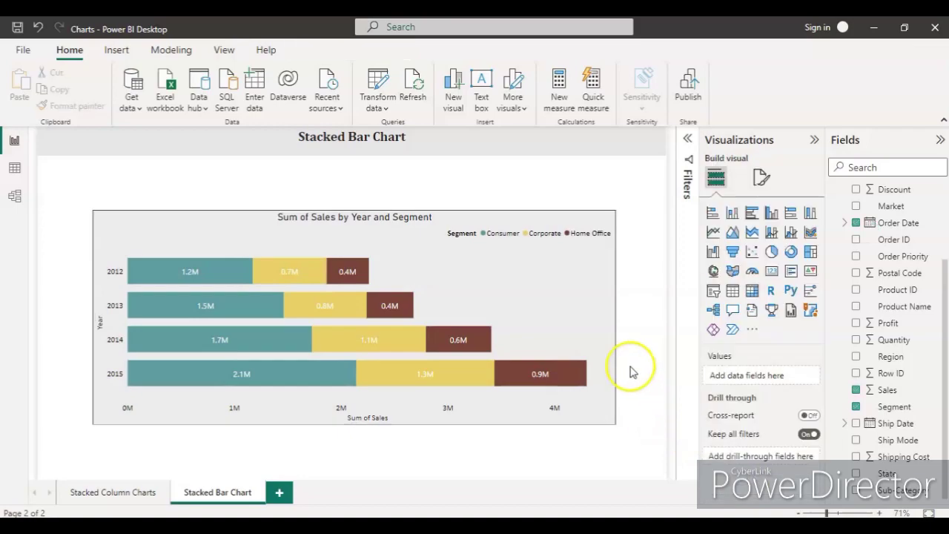